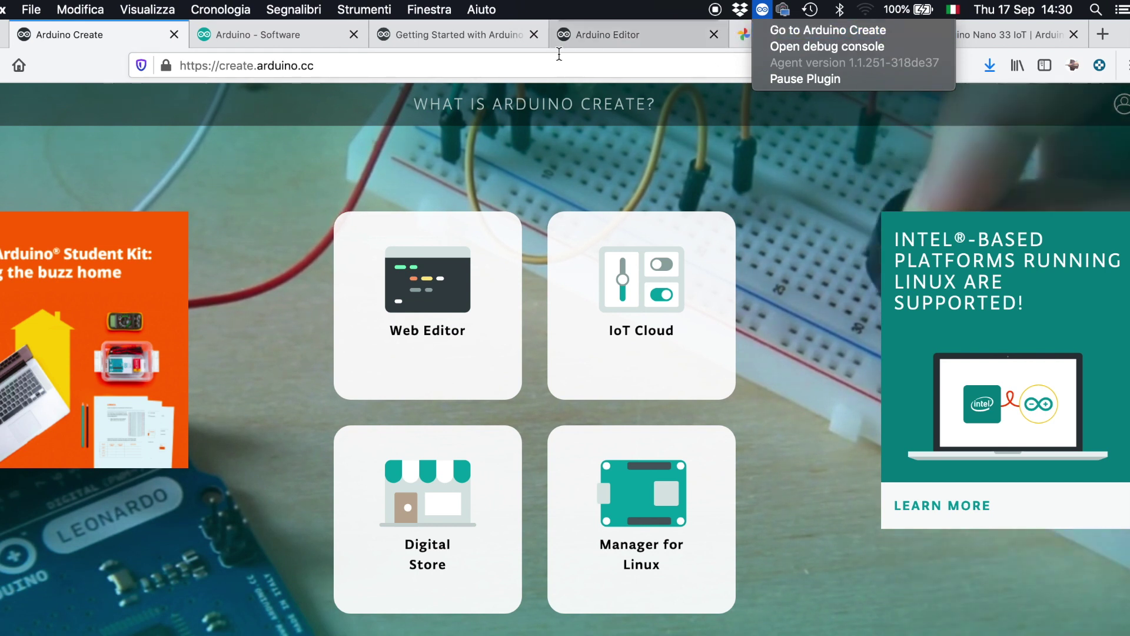
Review the Getting Started with Arduino Web Editor project page and the web editor and IDE sections of the Arduino Software page
left_click(478, 36)
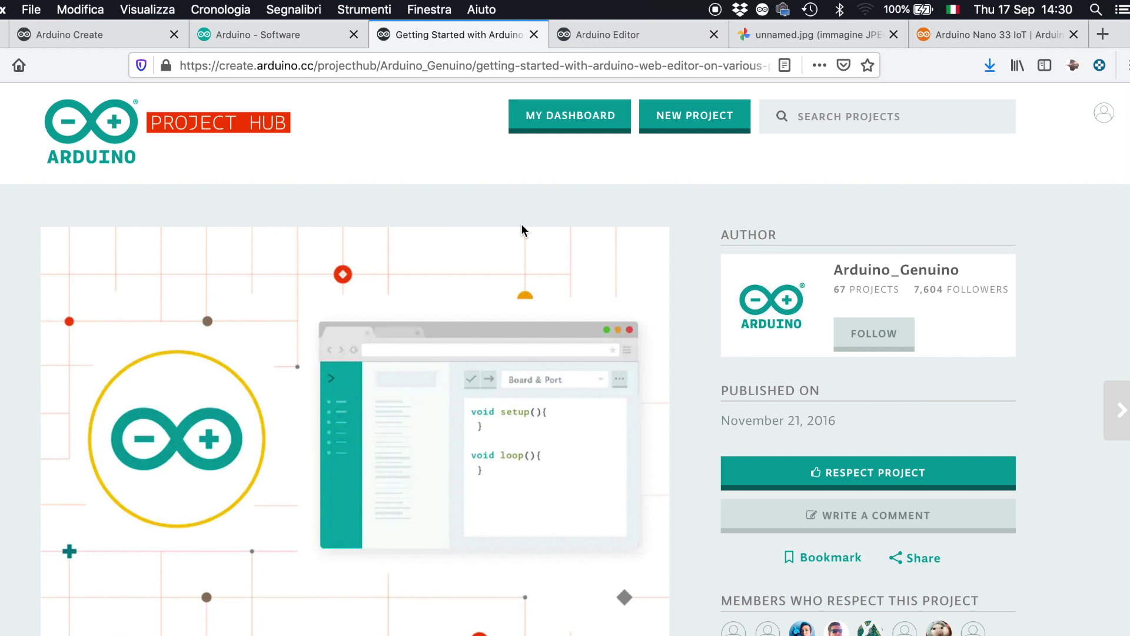
scroll(419, 260, "down", 9)
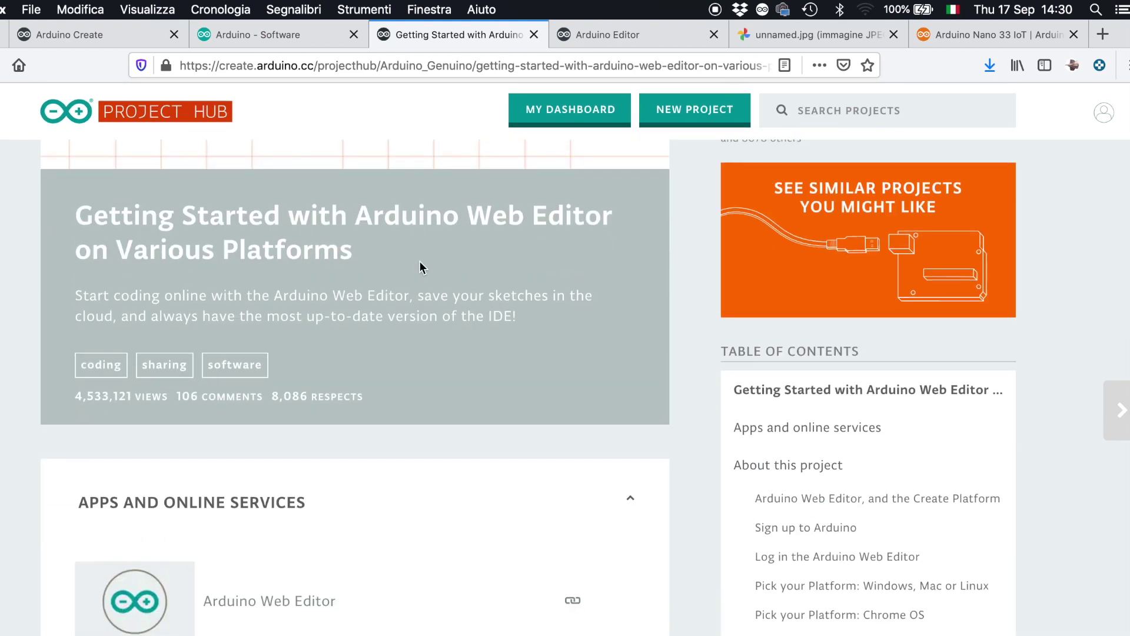
scroll(419, 260, "up", 9)
left_click(306, 44)
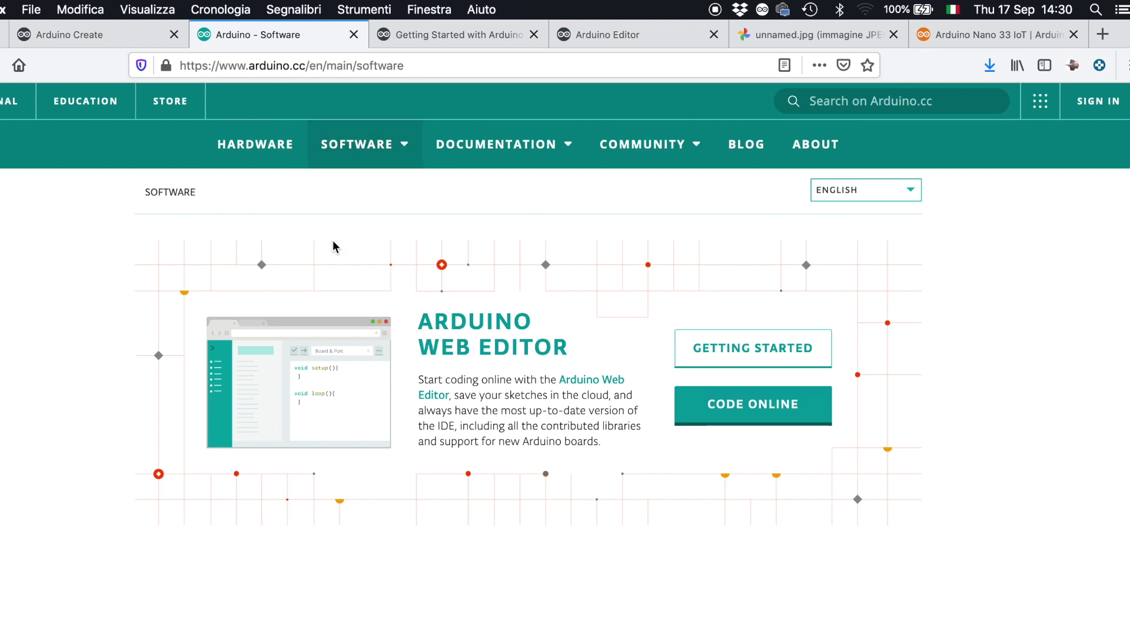
scroll(560, 448, "down", 5)
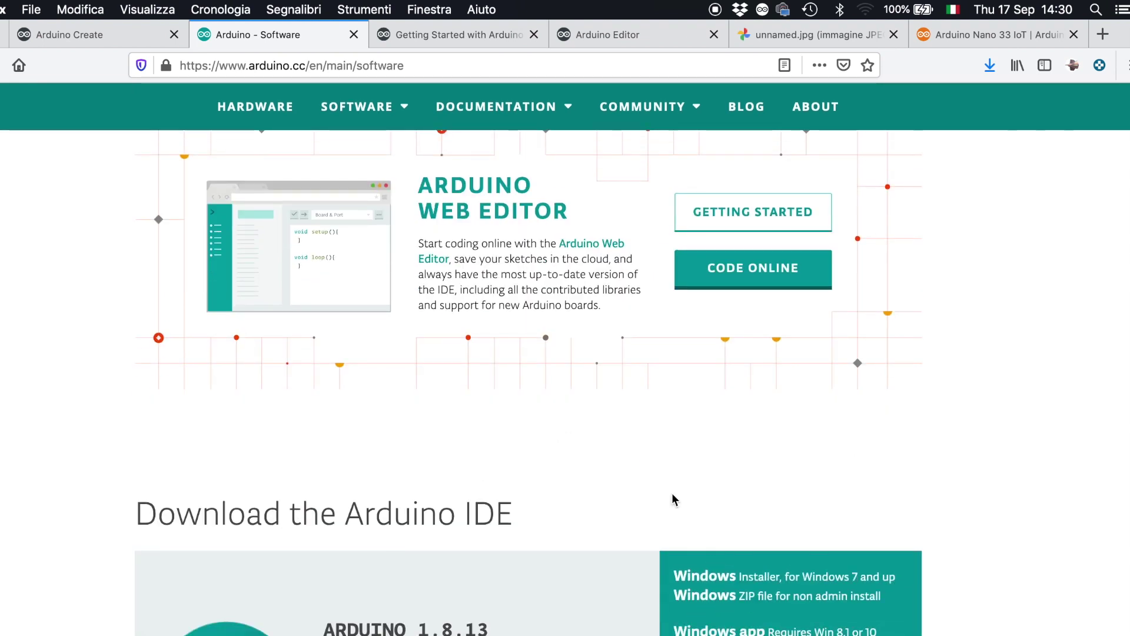
scroll(671, 497, "up", 5)
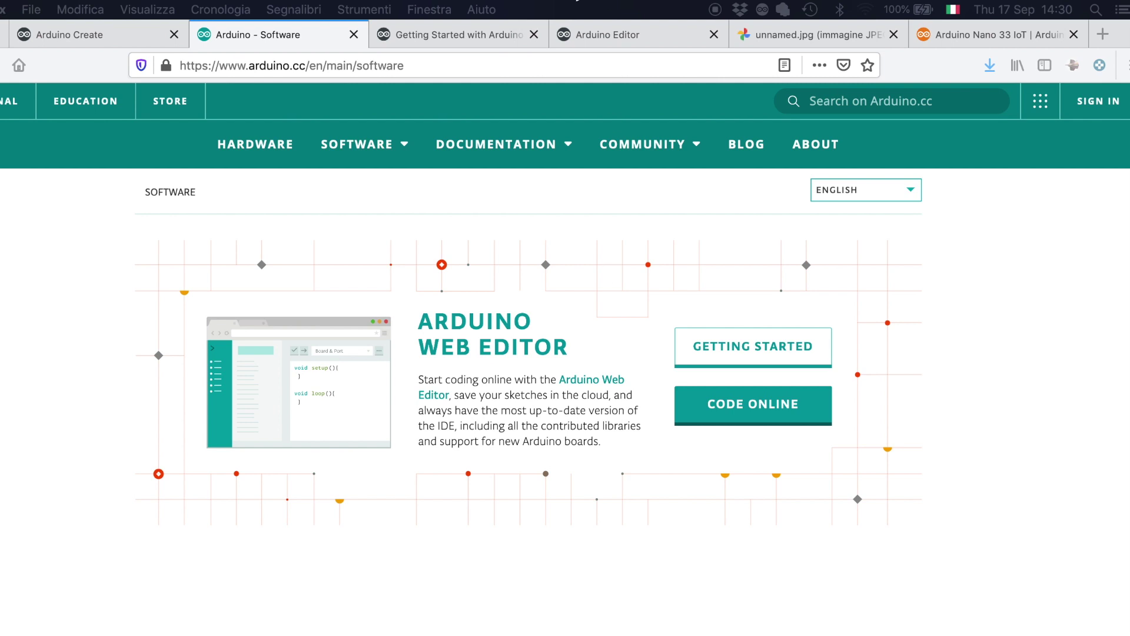
left_click(448, 27)
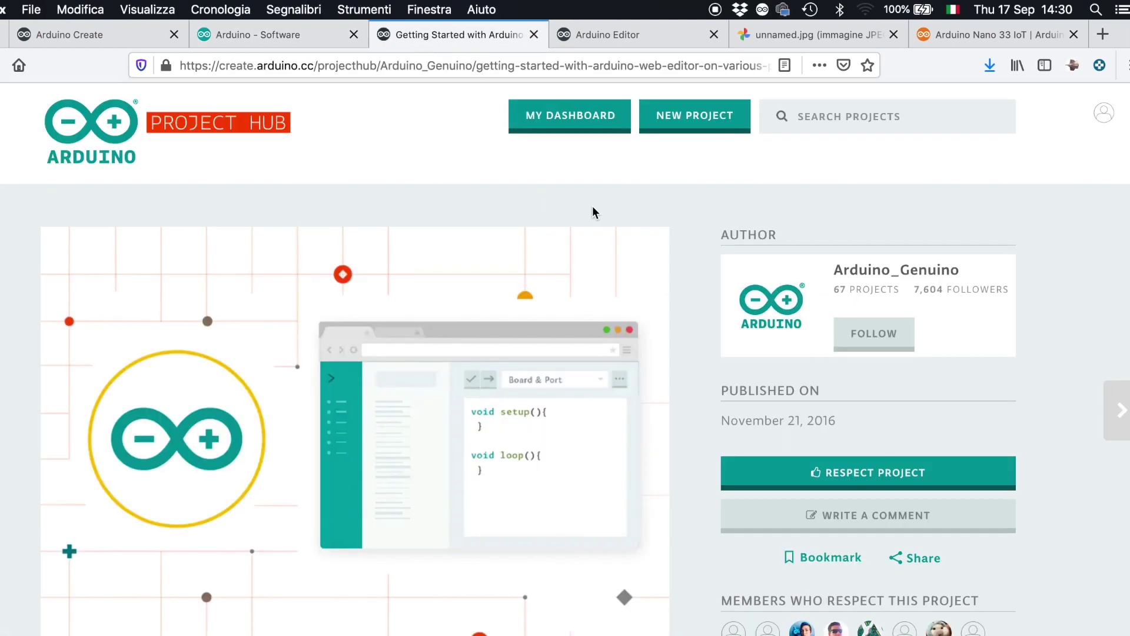
Open the Arduino IoT Cloud in place of the Arduino Editor page, leaving without saving
left_click(628, 45)
left_click(621, 269)
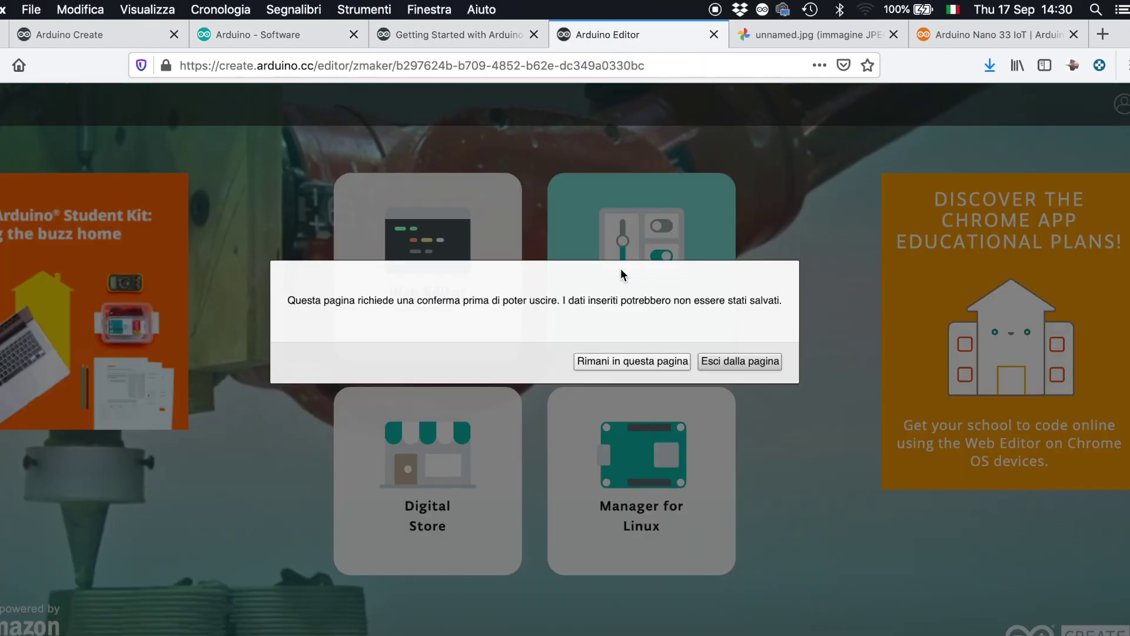
left_click(723, 361)
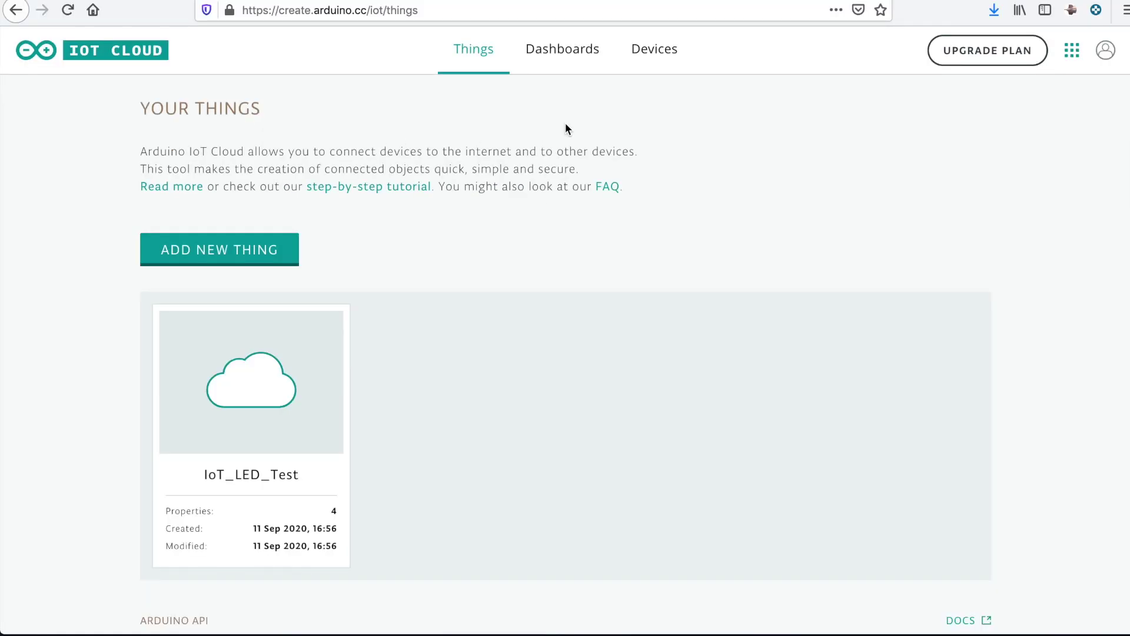
Look through the existing Things, Dashboards and Devices in the IoT Cloud
left_click(570, 56)
scroll(461, 287, "down", 2)
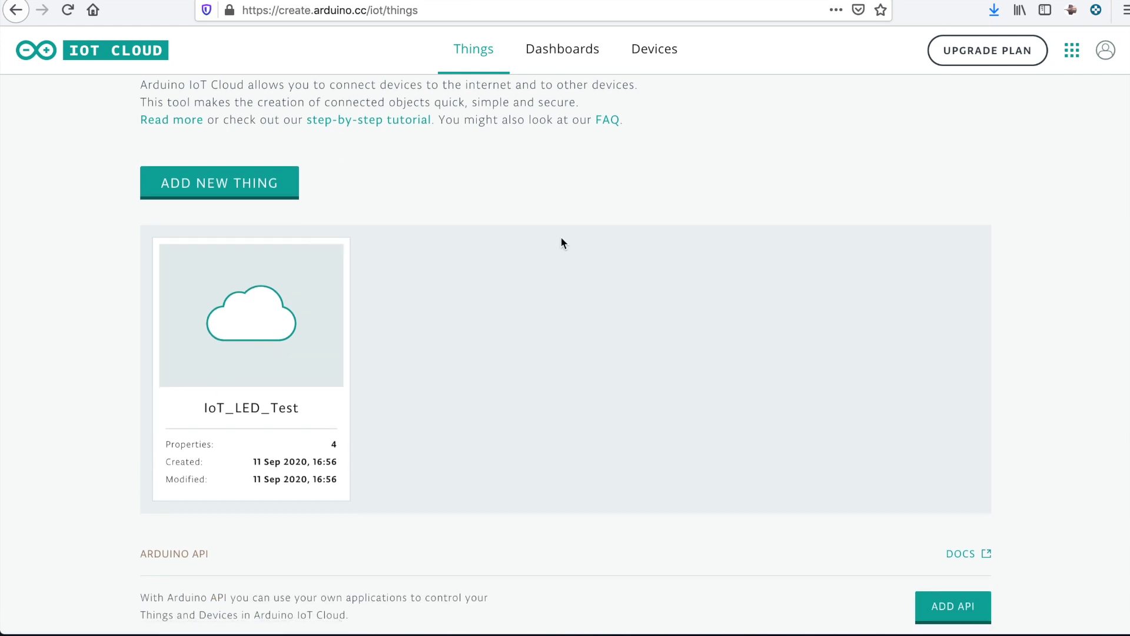
scroll(563, 242, "up", 2)
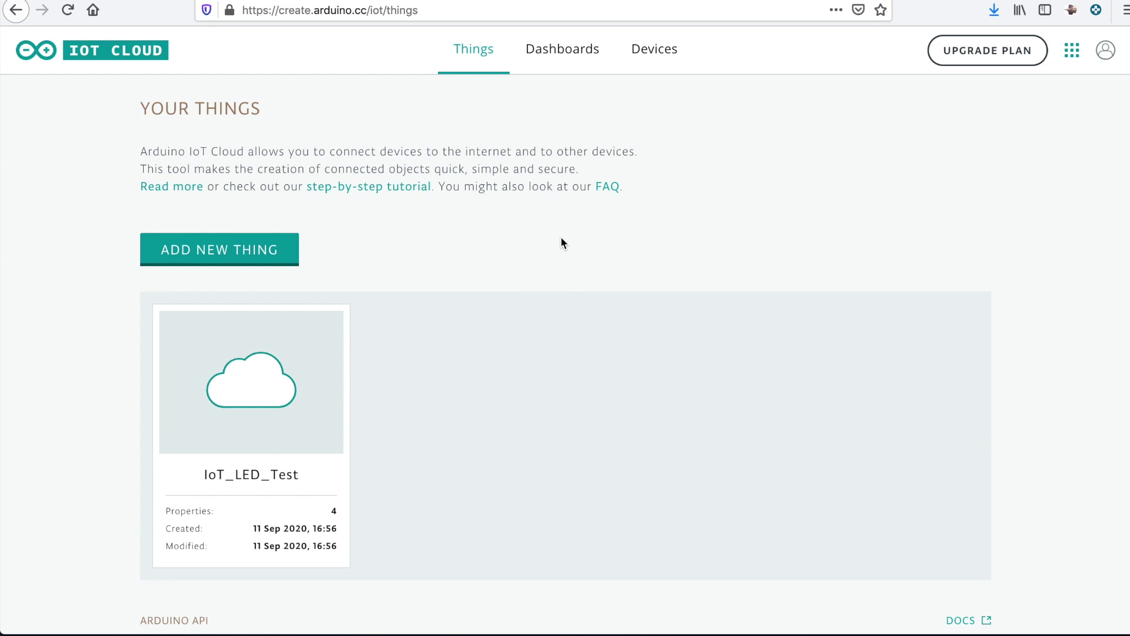
left_click(564, 56)
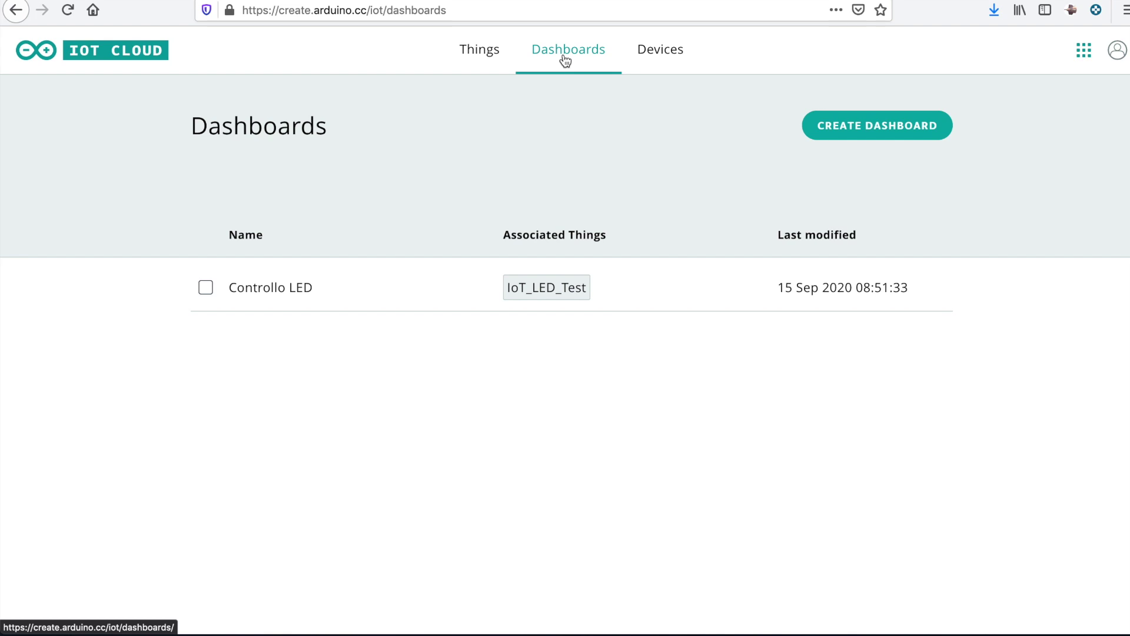
left_click(667, 56)
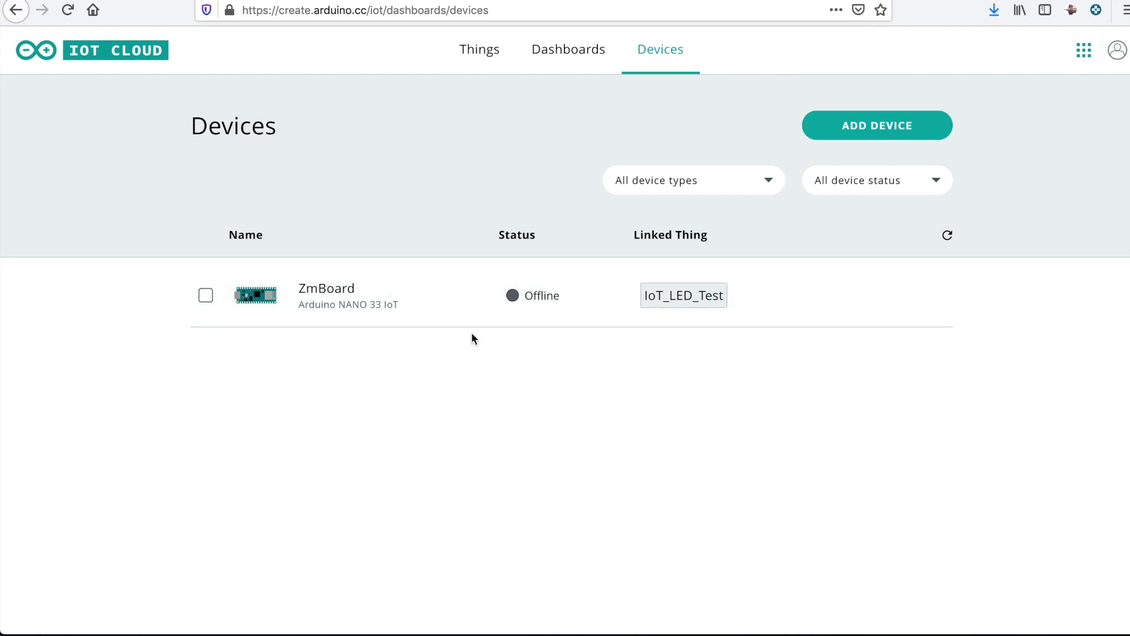
Try to add a new Arduino device, checking the third-party device option as well
left_click(877, 125)
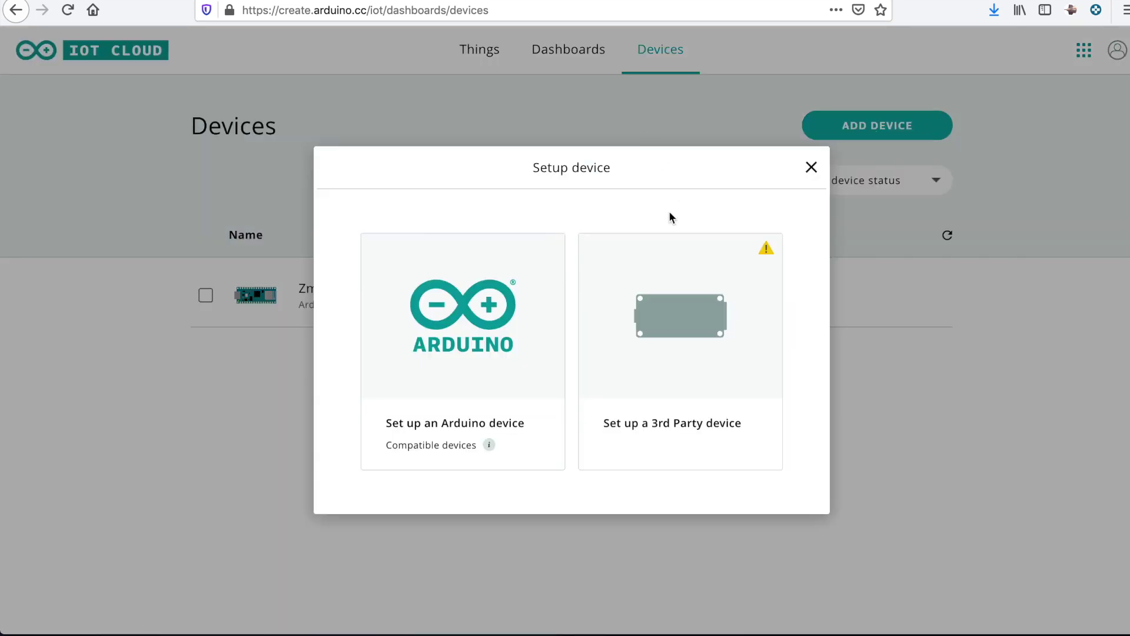
mouse_move(738, 306)
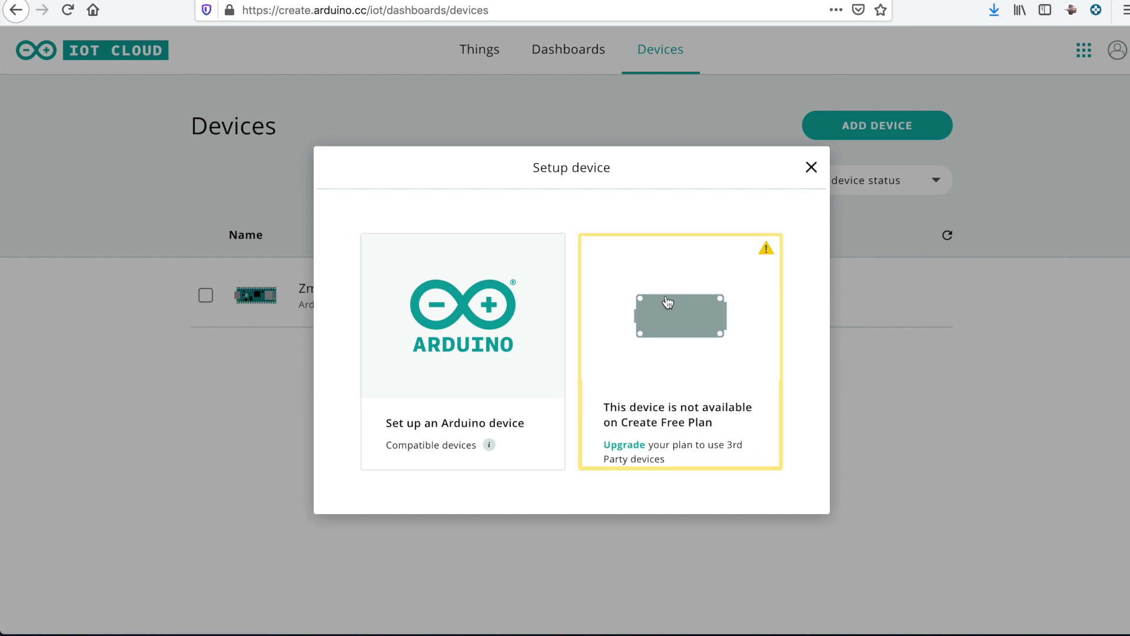
left_click(470, 324)
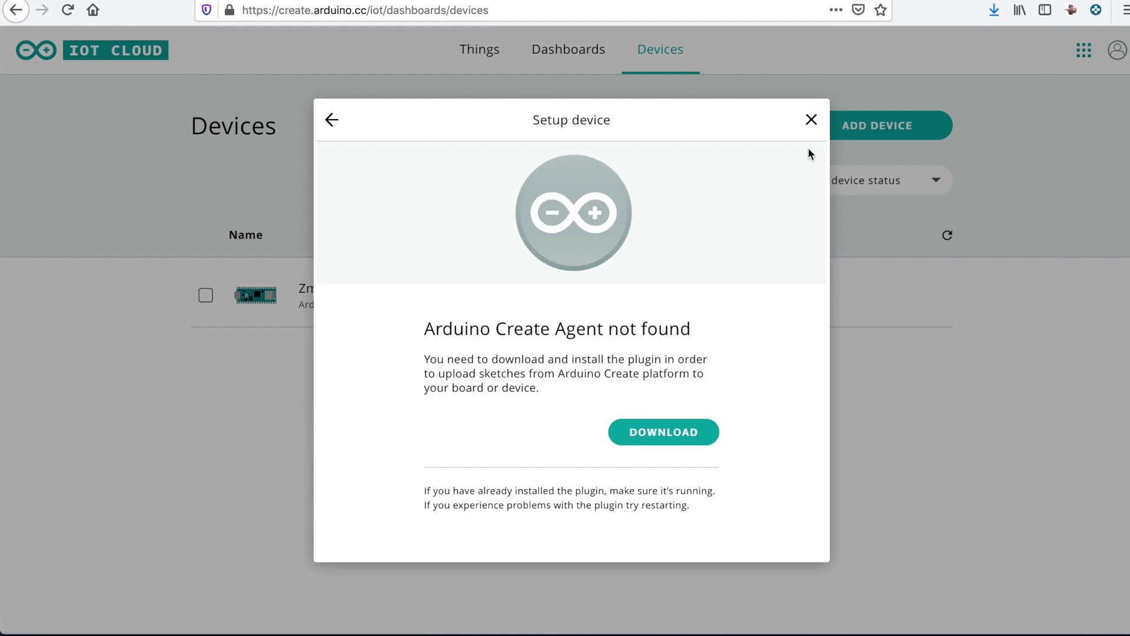
left_click(811, 121)
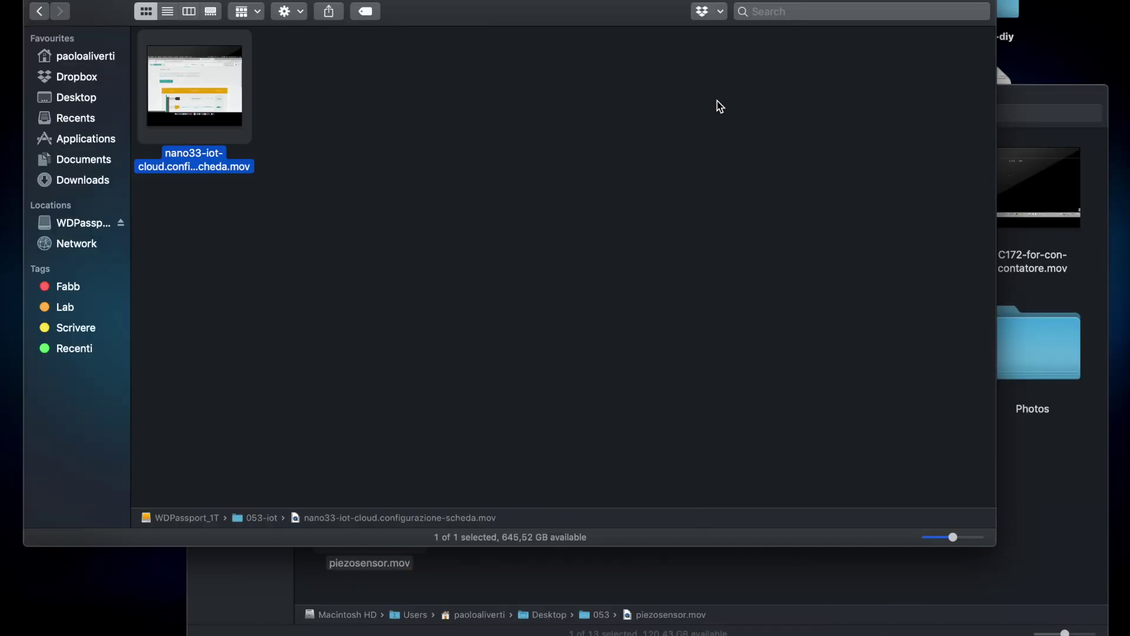
Switch to Finder and preview the board configuration video nano33-iot-cloud.configurazione-scheda.mov
key("space")
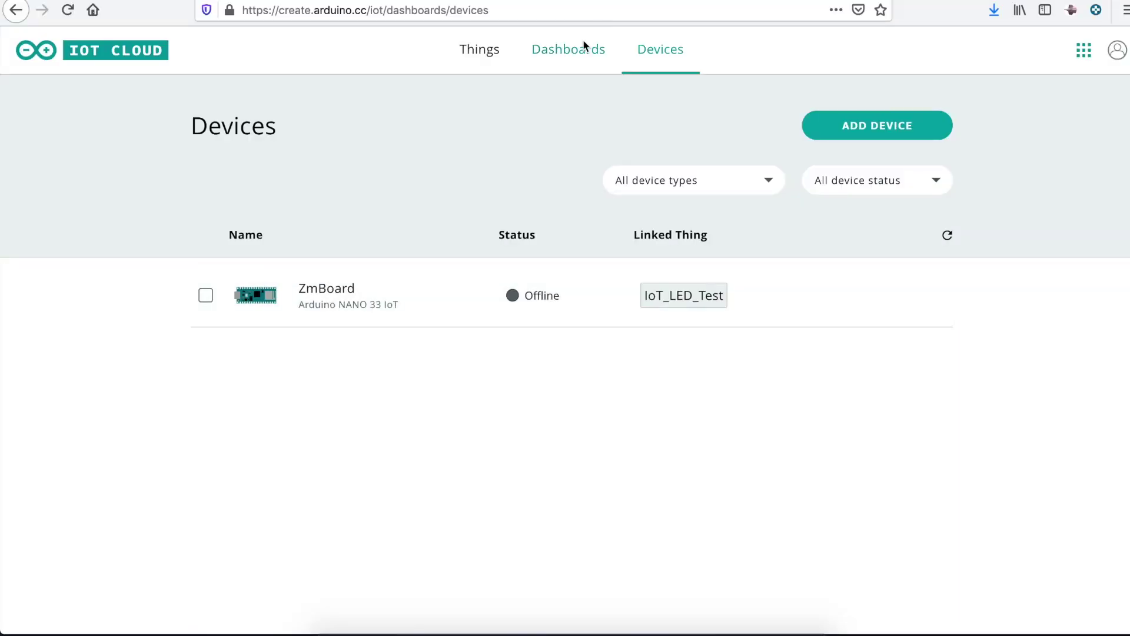
Back in the IoT Cloud, create a new Thing named TestIot associated with the ZmBoard Nano 33 IoT device
left_click(480, 59)
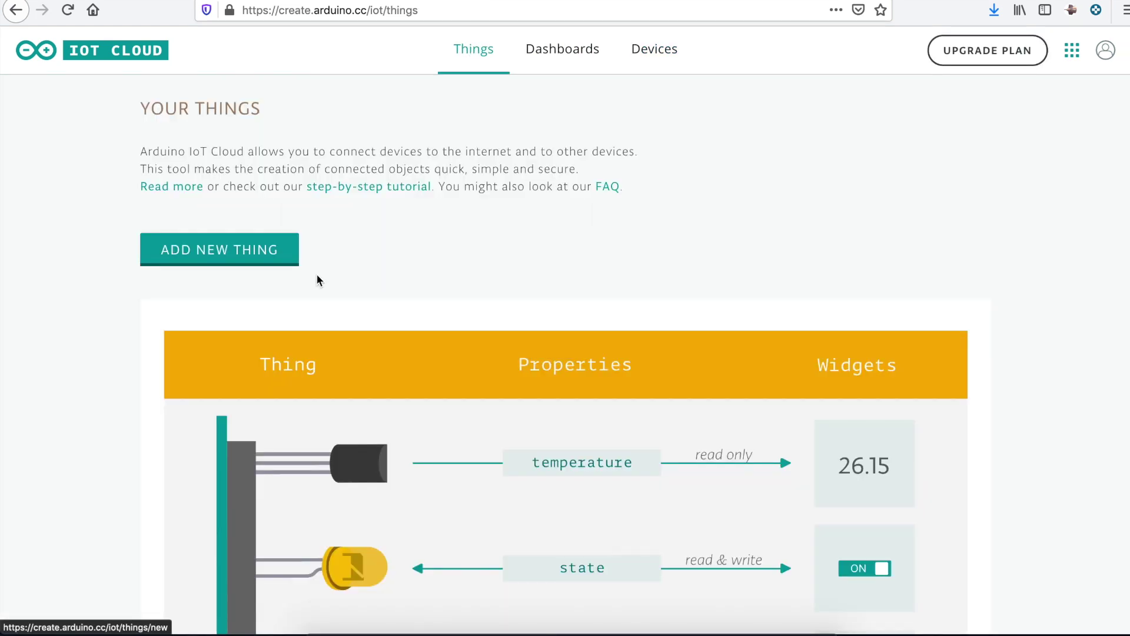
left_click(263, 255)
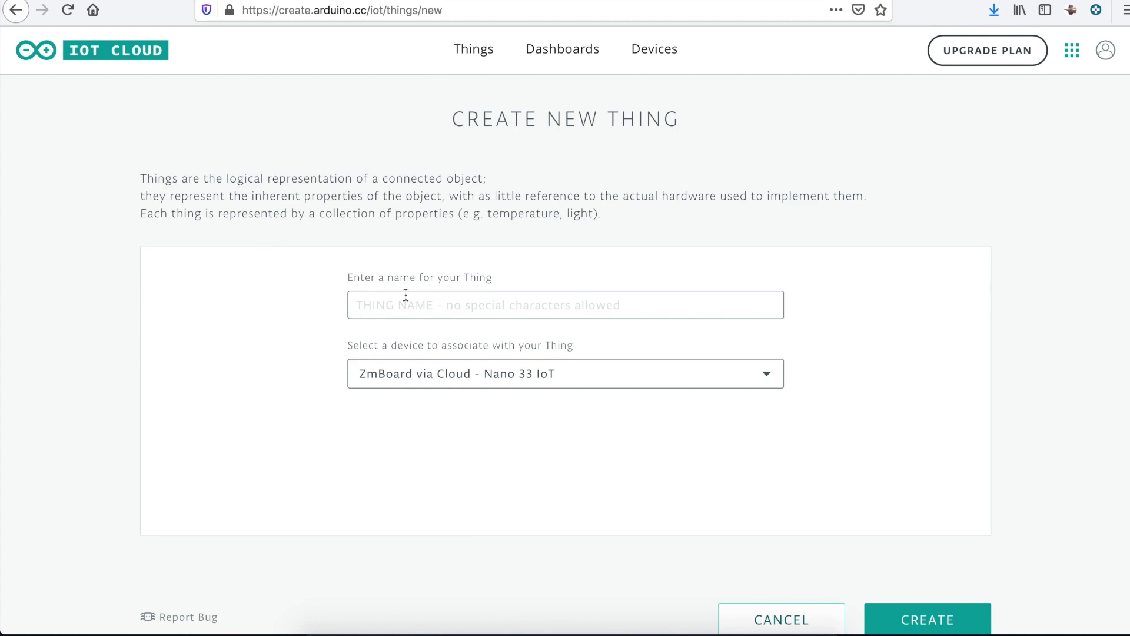
type("TestIot")
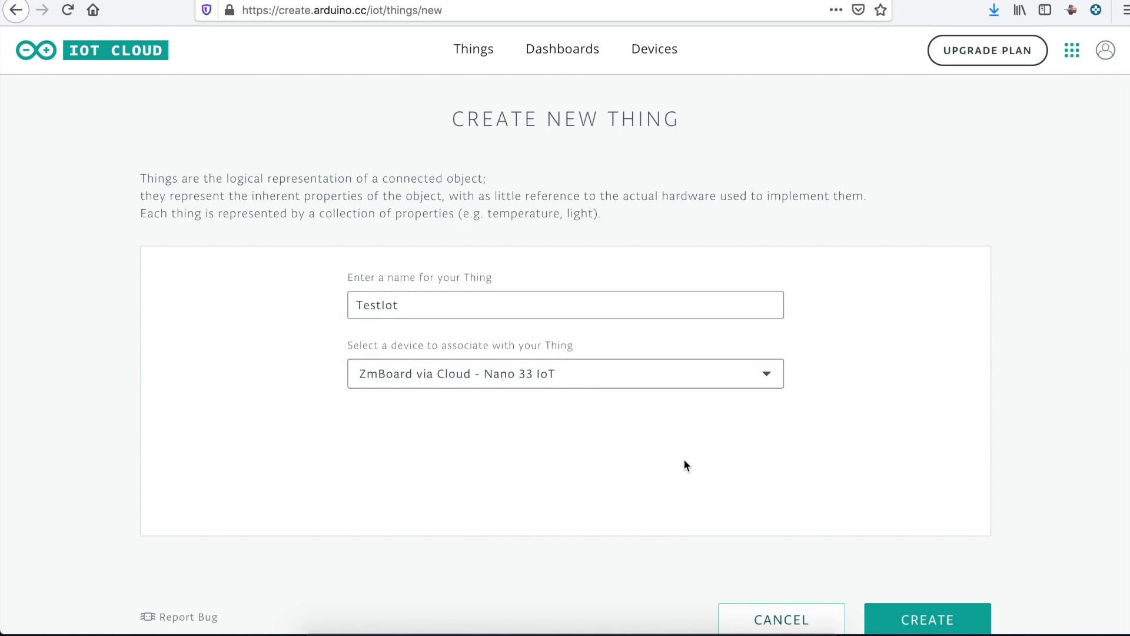
scroll(684, 465, "down", 1)
left_click(921, 606)
left_click(624, 371)
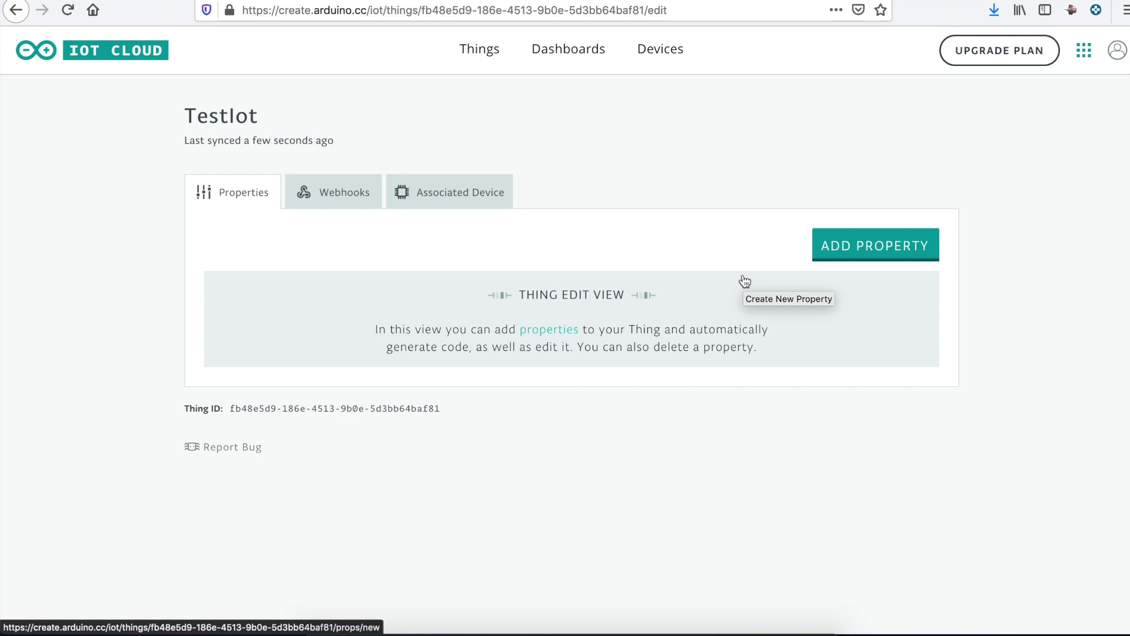
Add a property named led of type ON/OFF (Boolean) to the TestIot Thing, with Read & Write permission and updates when the value changes
left_click(862, 259)
type("led")
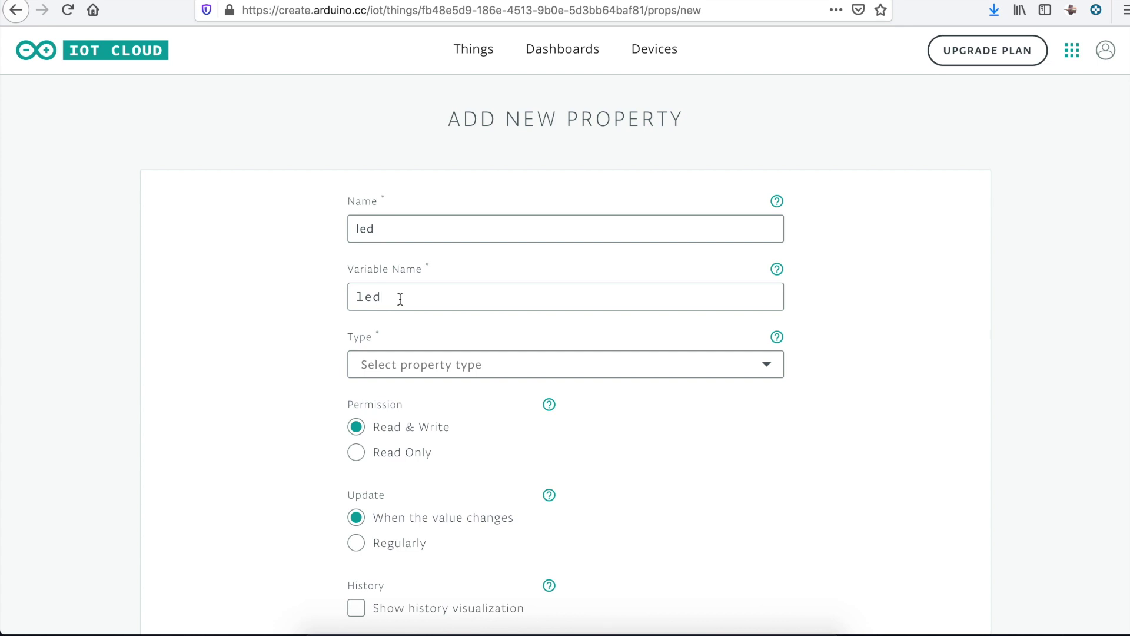
scroll(434, 316, "down", 1)
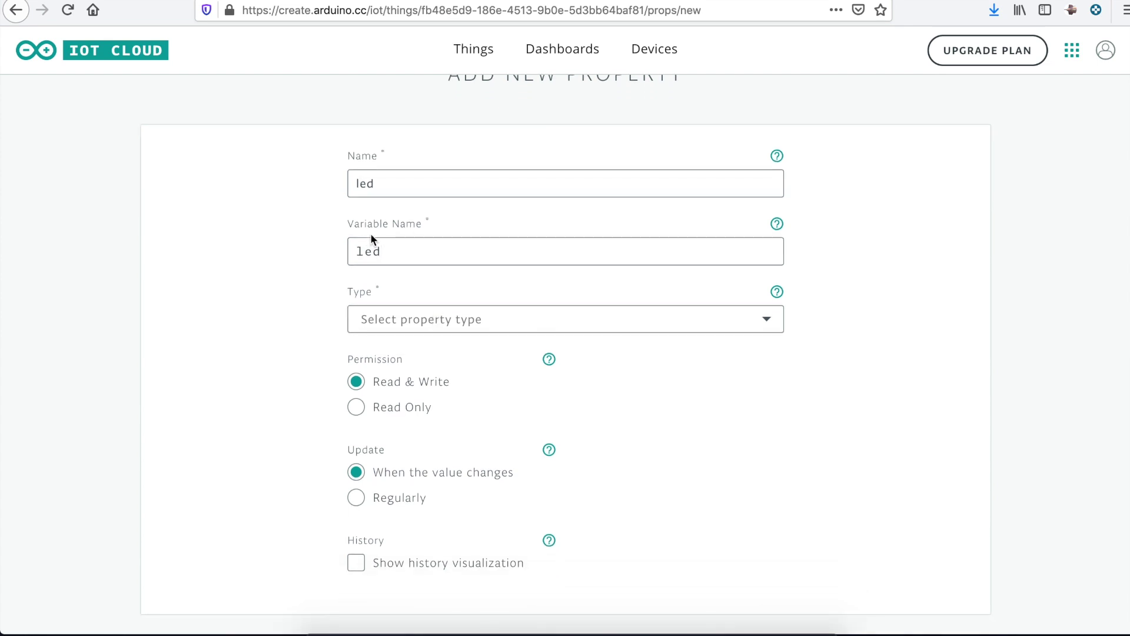
left_click(441, 315)
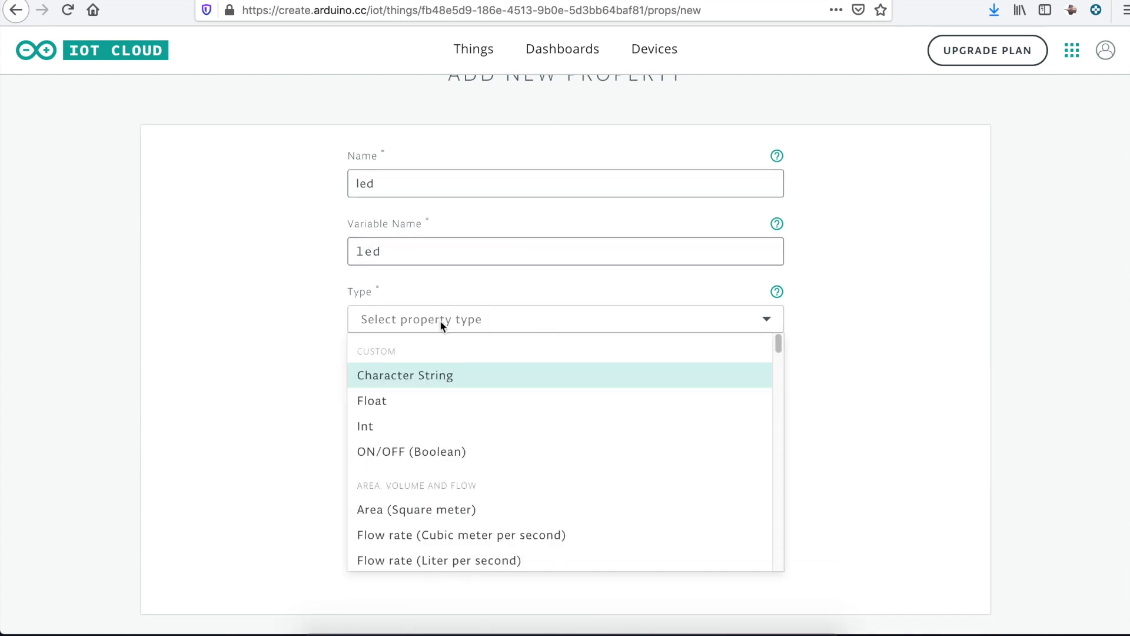
left_click(409, 419)
left_click(497, 451)
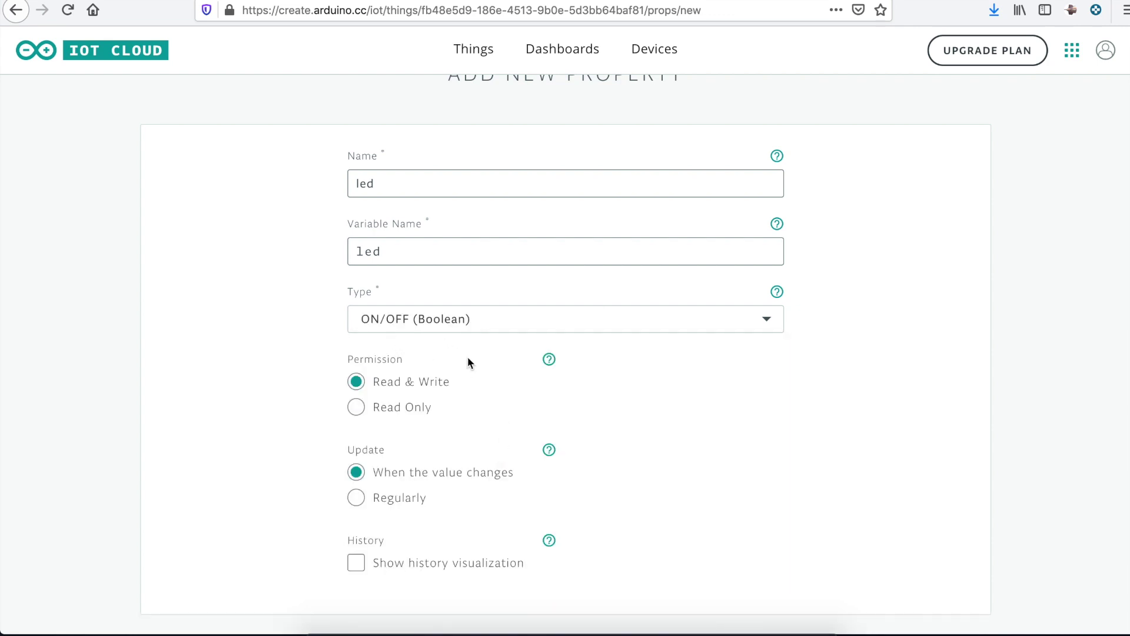
scroll(446, 383, "down", 2)
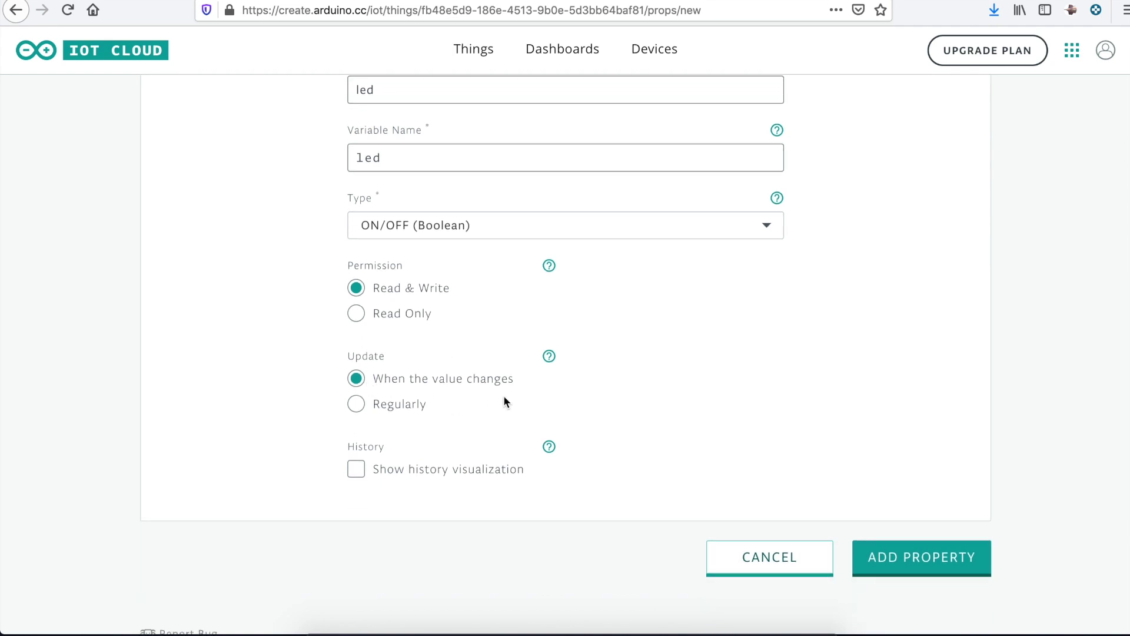
left_click(909, 558)
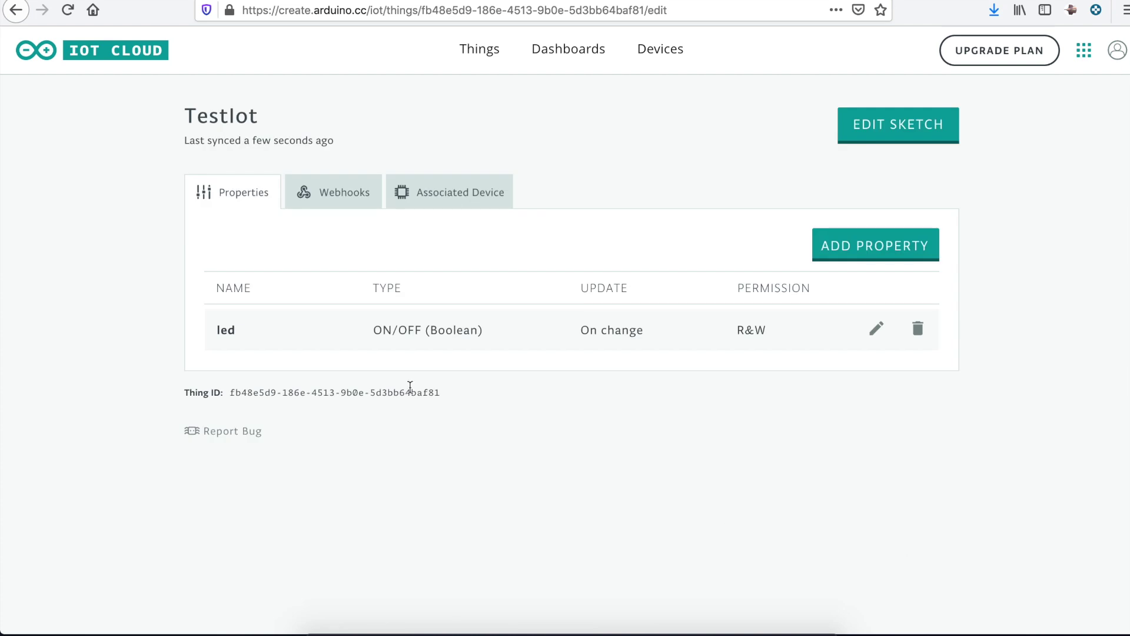
Create a new dashboard named IotTest
left_click(567, 60)
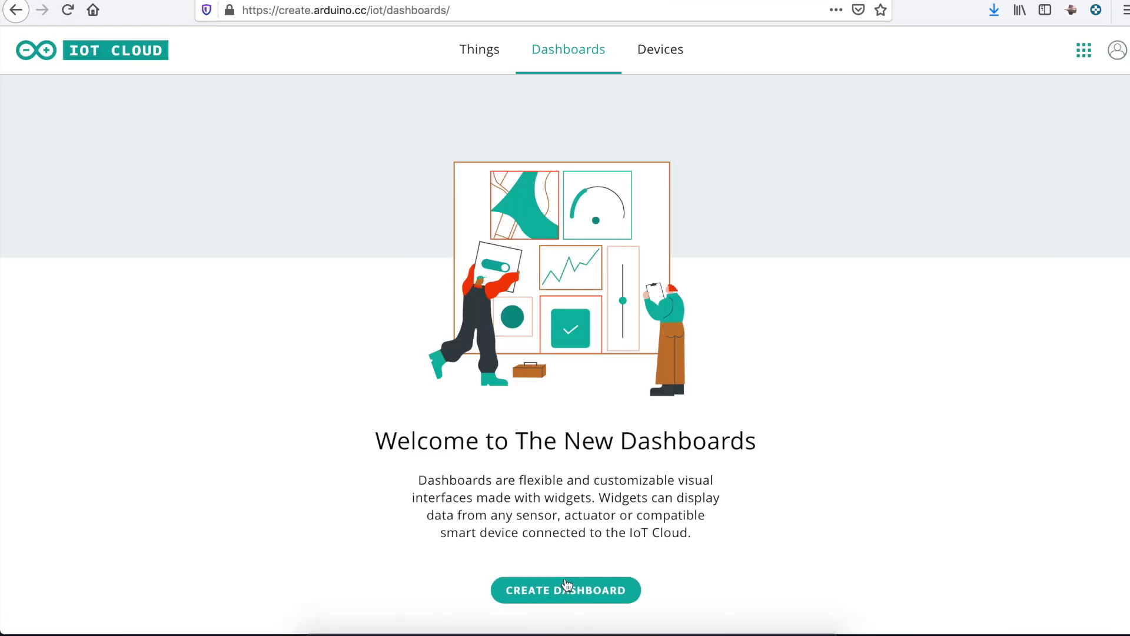
left_click(566, 586)
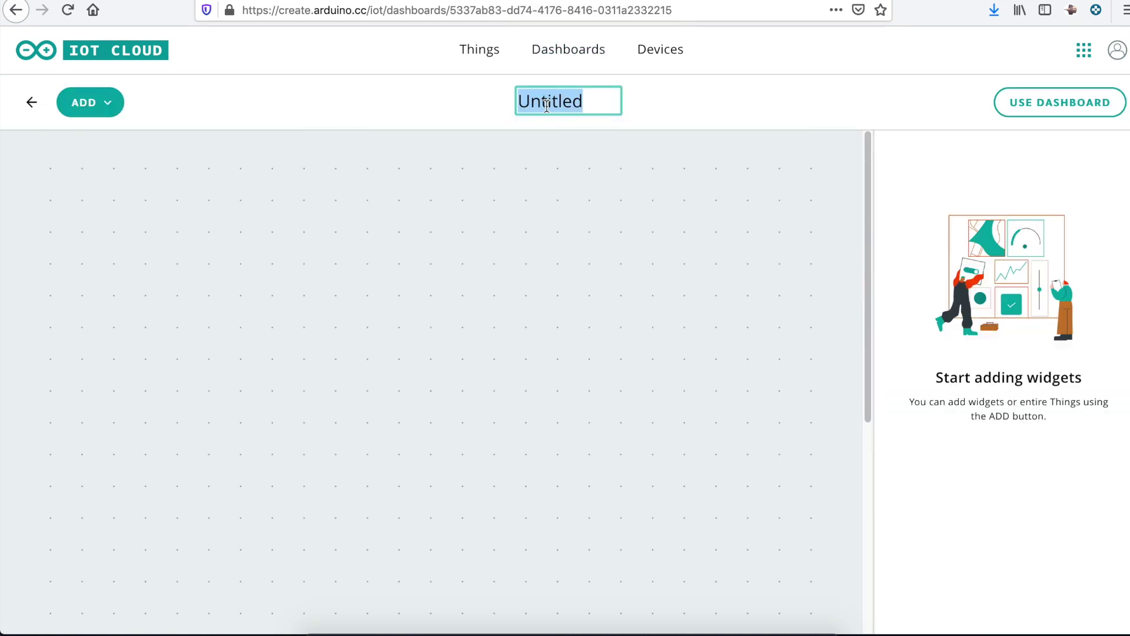
type("IotTest")
Add a Switch widget to the IotTest dashboard
left_click(105, 103)
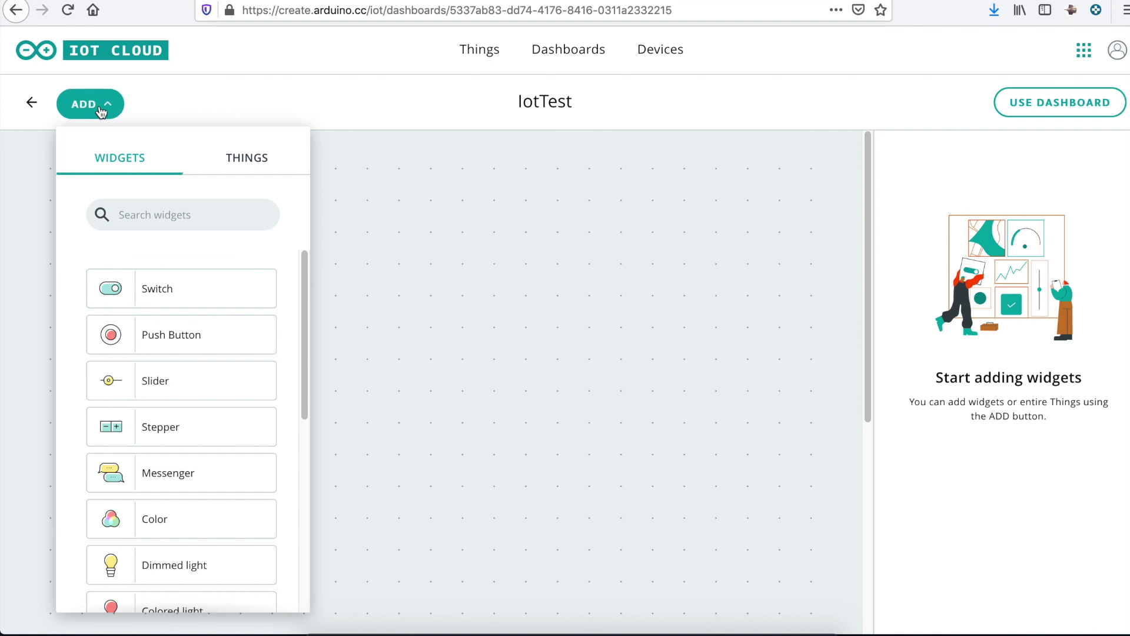
left_click(168, 293)
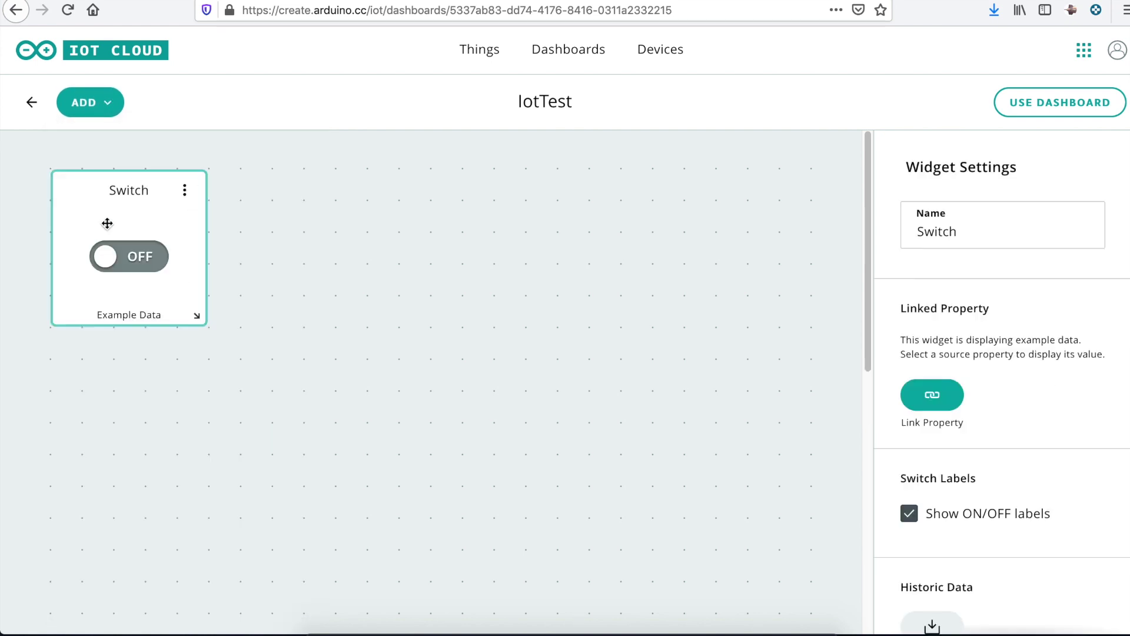
mouse_move(121, 209)
left_mouse_down()
mouse_move(141, 207)
mouse_move(122, 210)
left_mouse_up()
Link the Switch widget to the led property of TestIot and return to the dashboards list
left_click(938, 391)
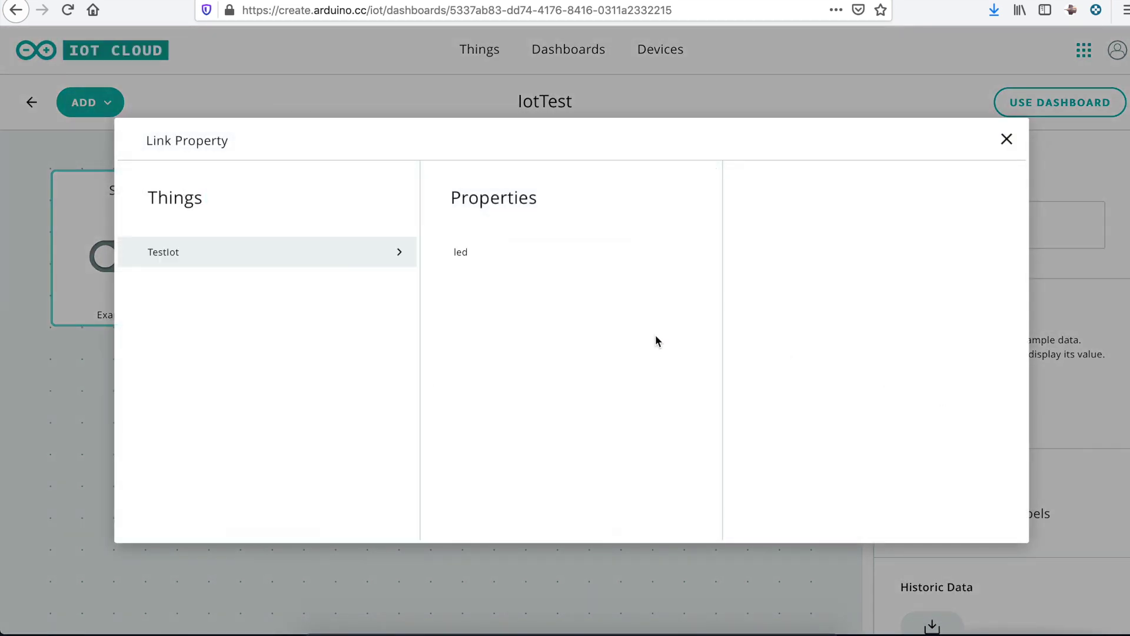
left_click(466, 255)
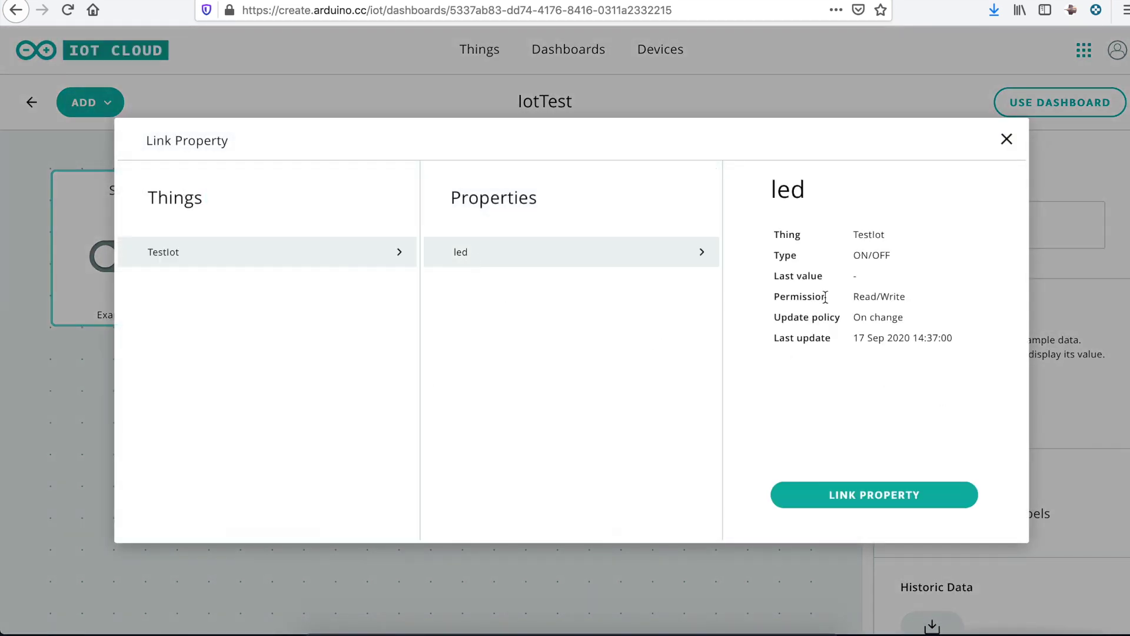
left_click(882, 495)
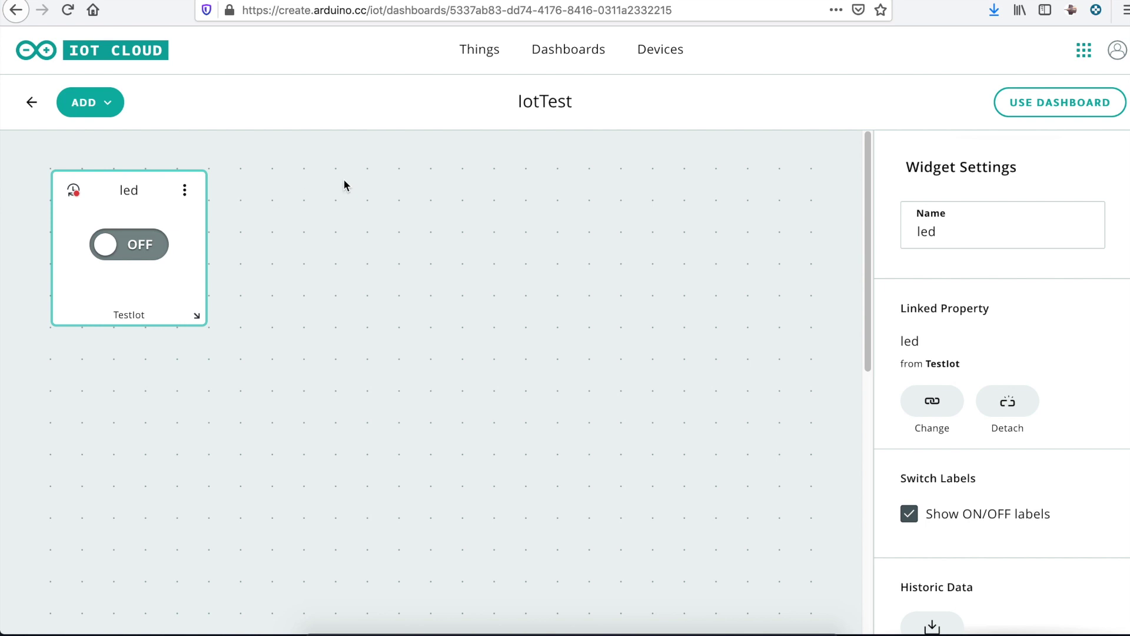
left_click(32, 102)
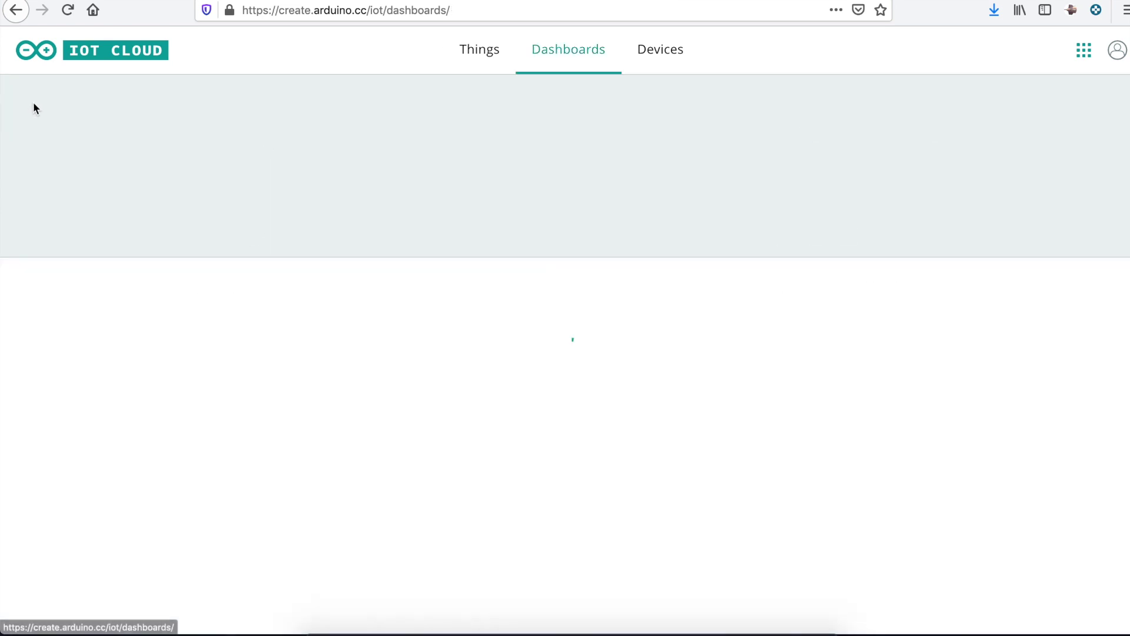
Open the TestIot Thing and open its sketch for editing in the web editor
left_click(480, 54)
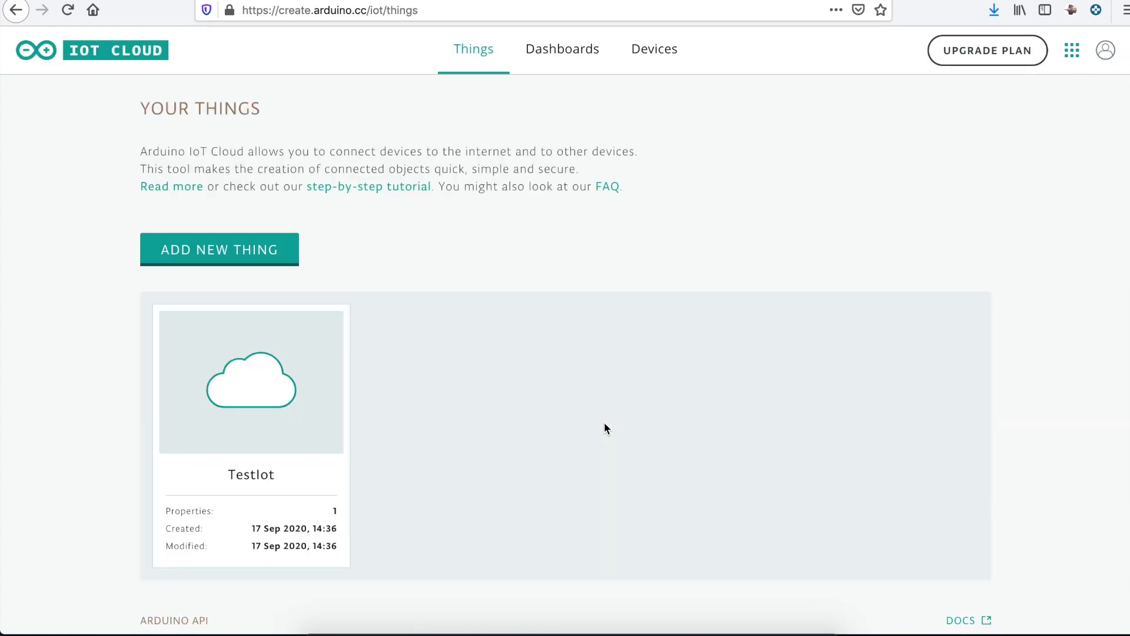
mouse_move(280, 401)
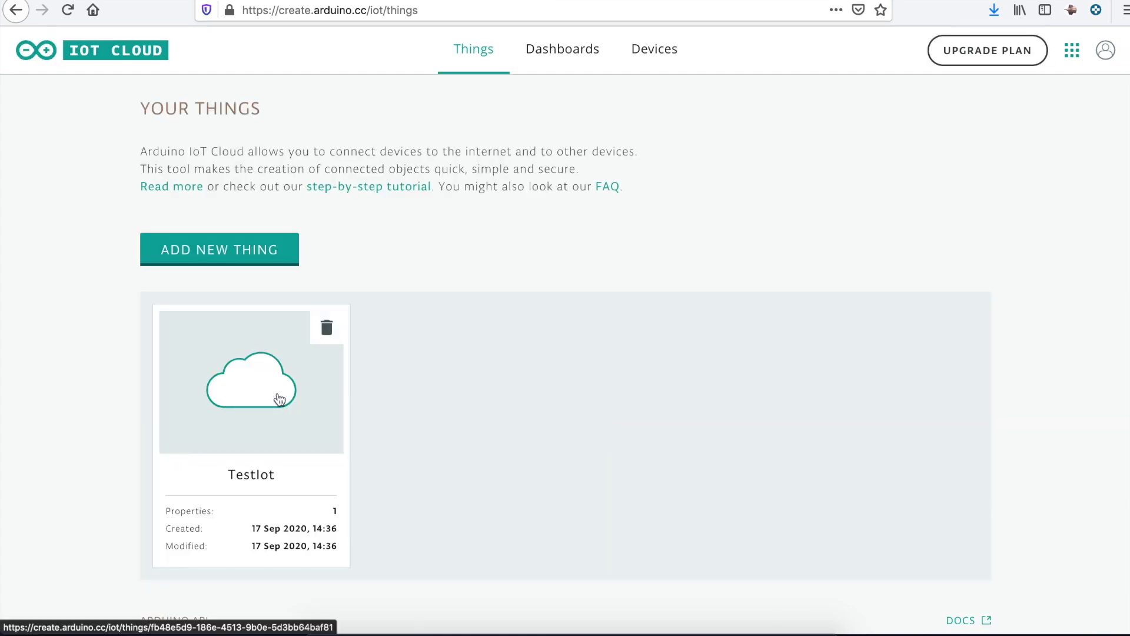
left_click(280, 400)
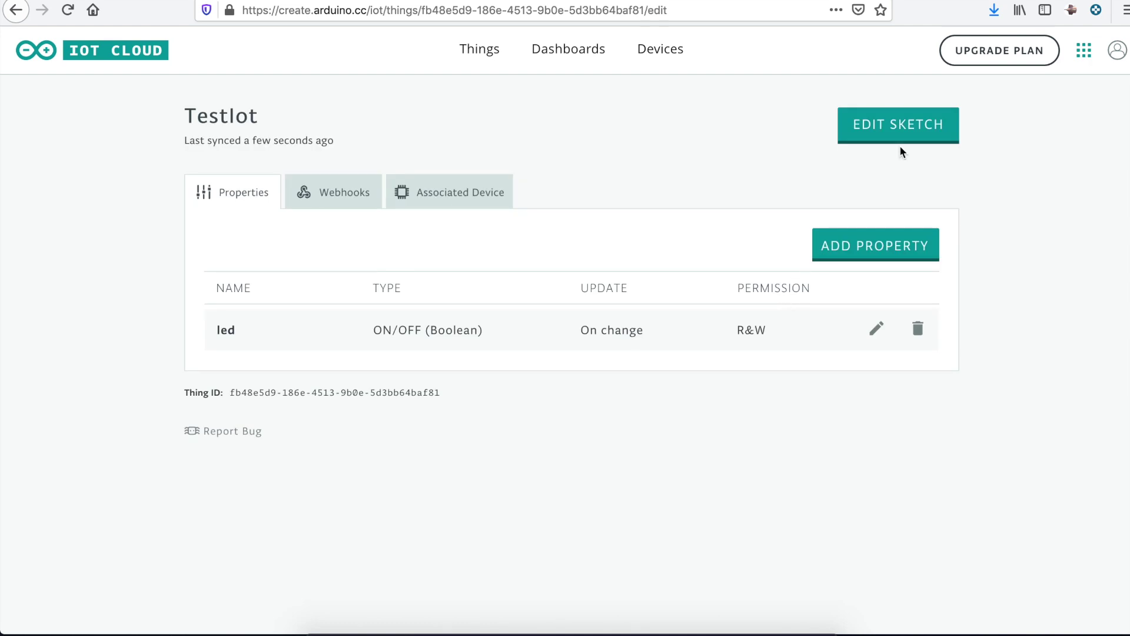
left_click(881, 143)
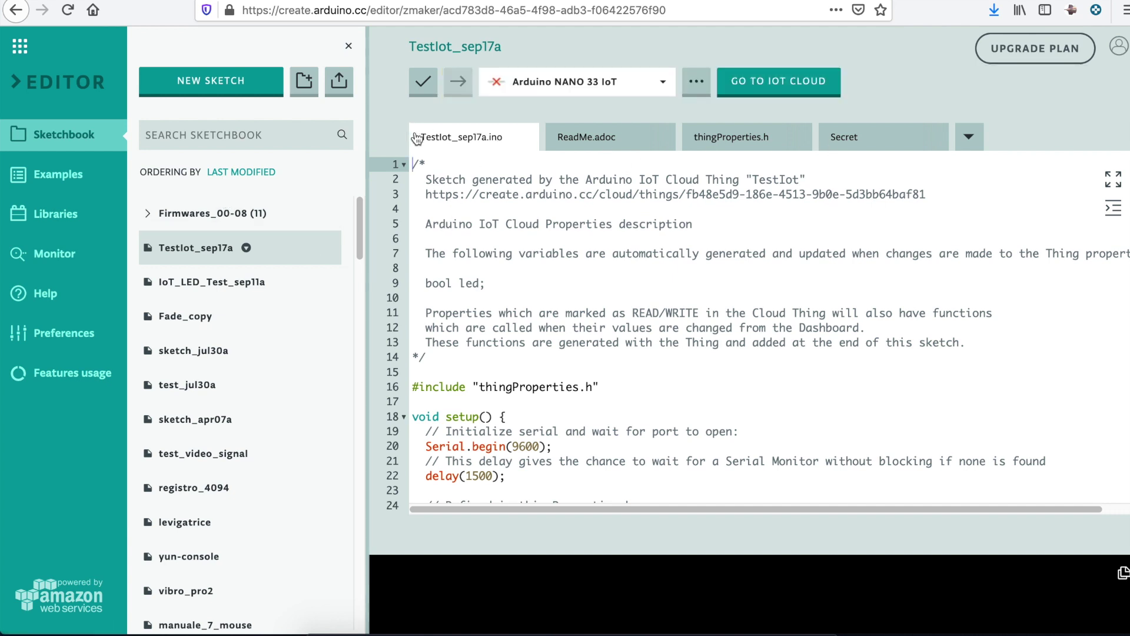
left_click(864, 145)
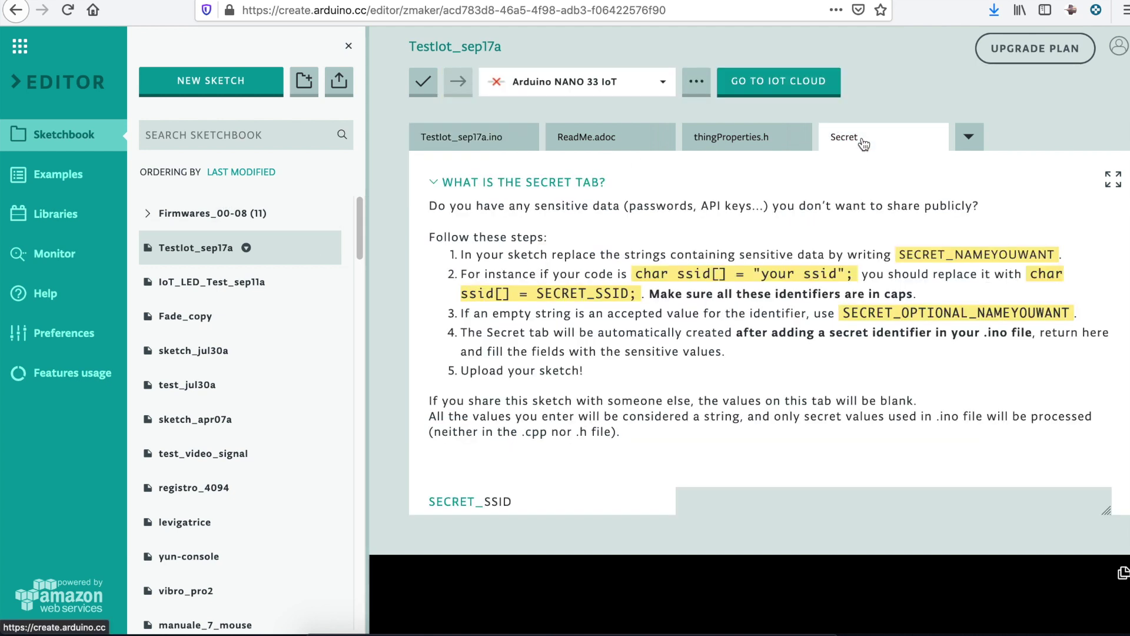
scroll(775, 359, "down", 2)
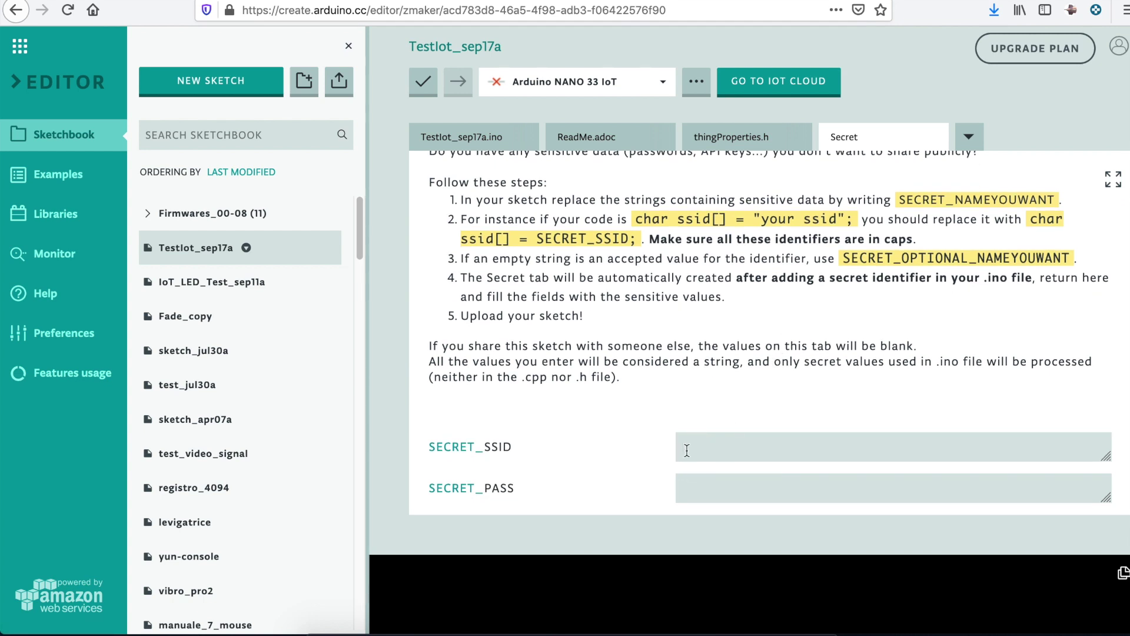
type("www.zeppelinmaker.it")
triple_click(818, 446)
left_click(818, 445)
Examine the led variable declaration in thingProperties.h and the generated setup() and loop() code in TestIot_sep17a.ino
left_click(704, 149)
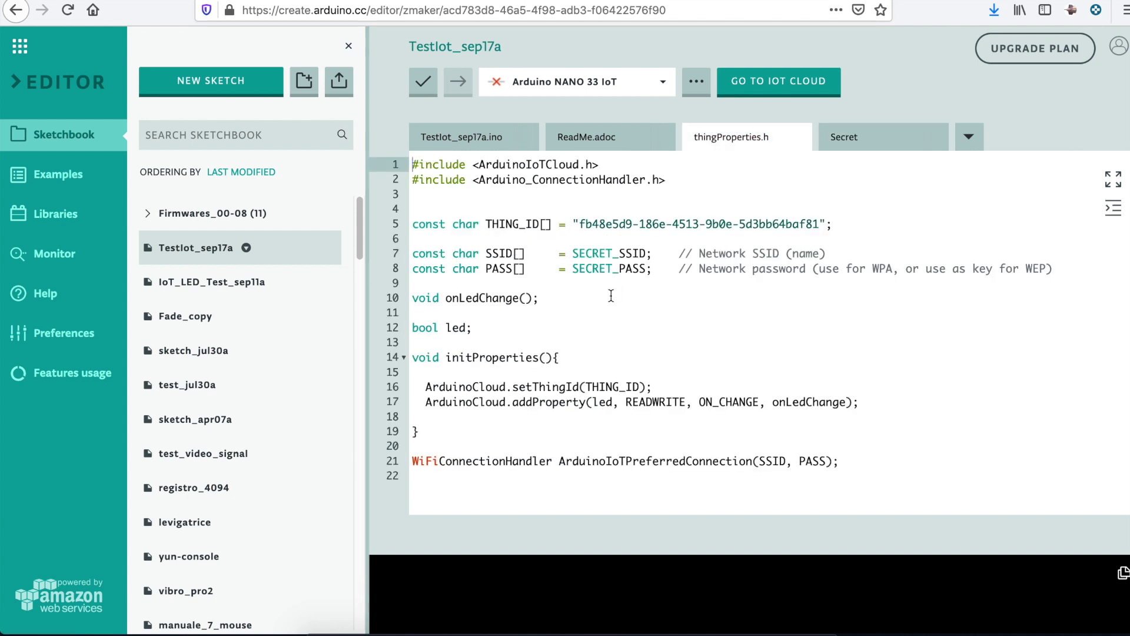
left_click_drag(480, 331, 447, 329)
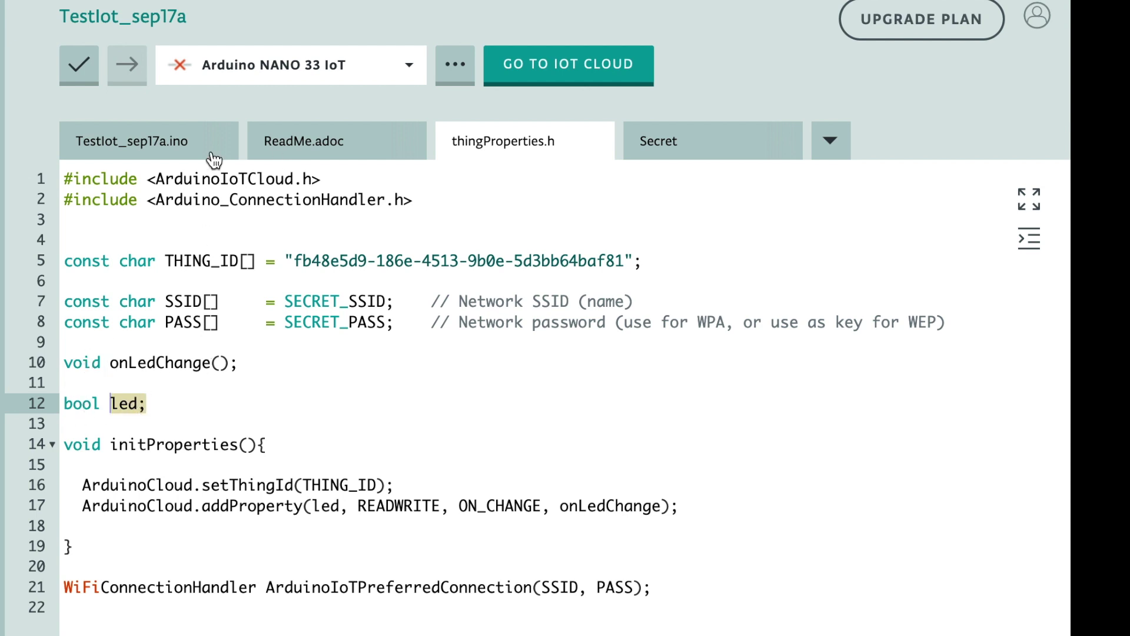
left_click(189, 143)
scroll(313, 350, "down", 4)
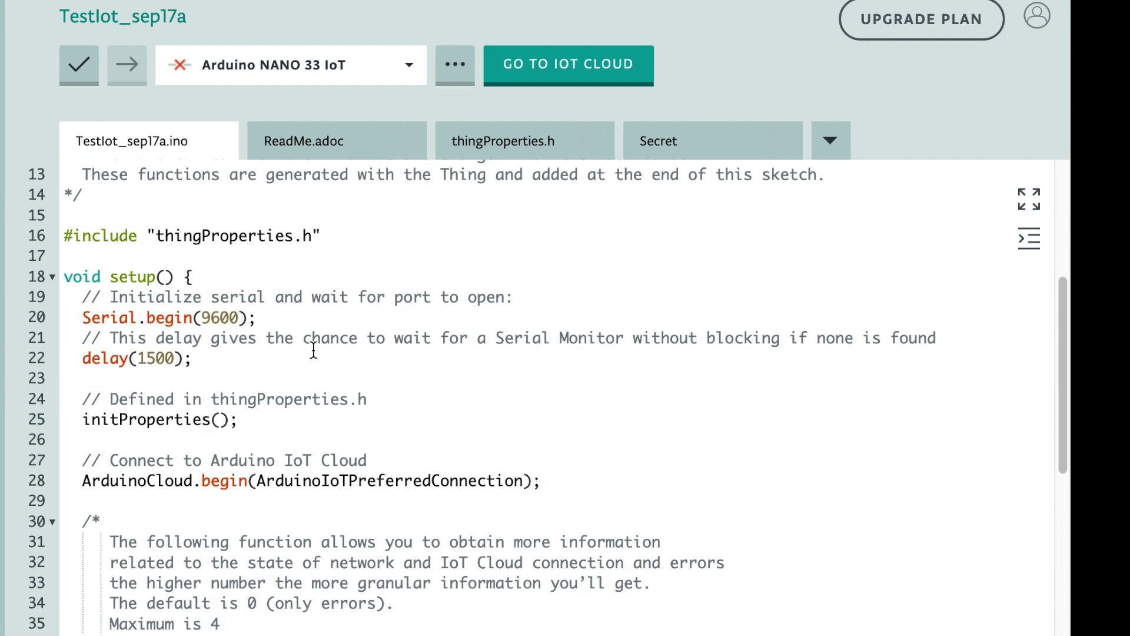
scroll(313, 350, "up", 2)
scroll(314, 350, "down", 6)
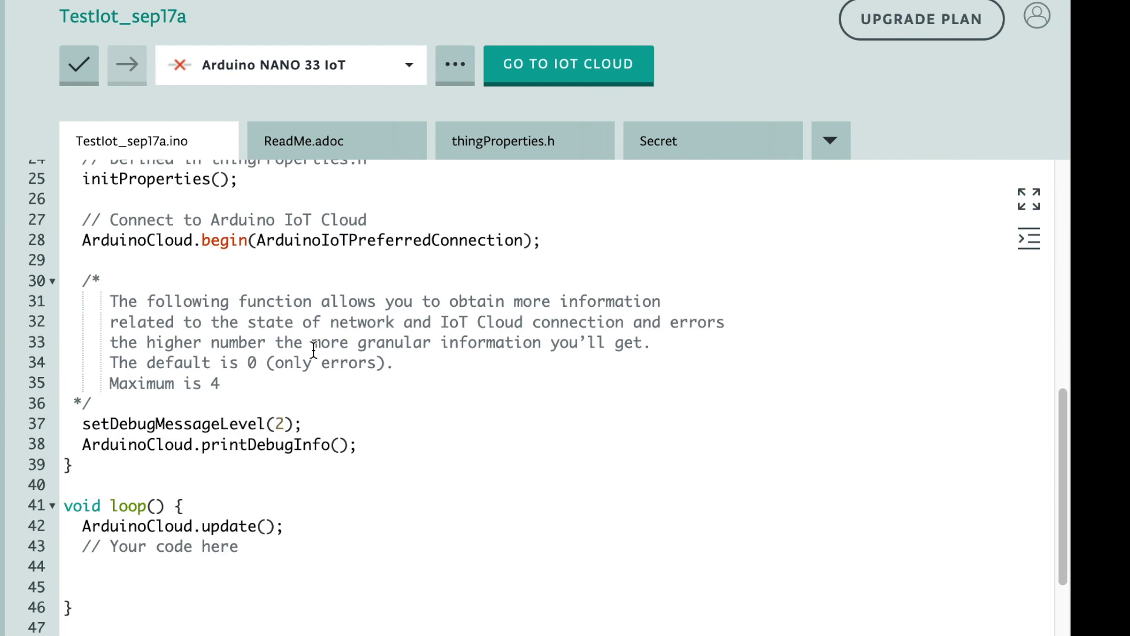
scroll(314, 351, "up", 2)
scroll(314, 350, "down", 1)
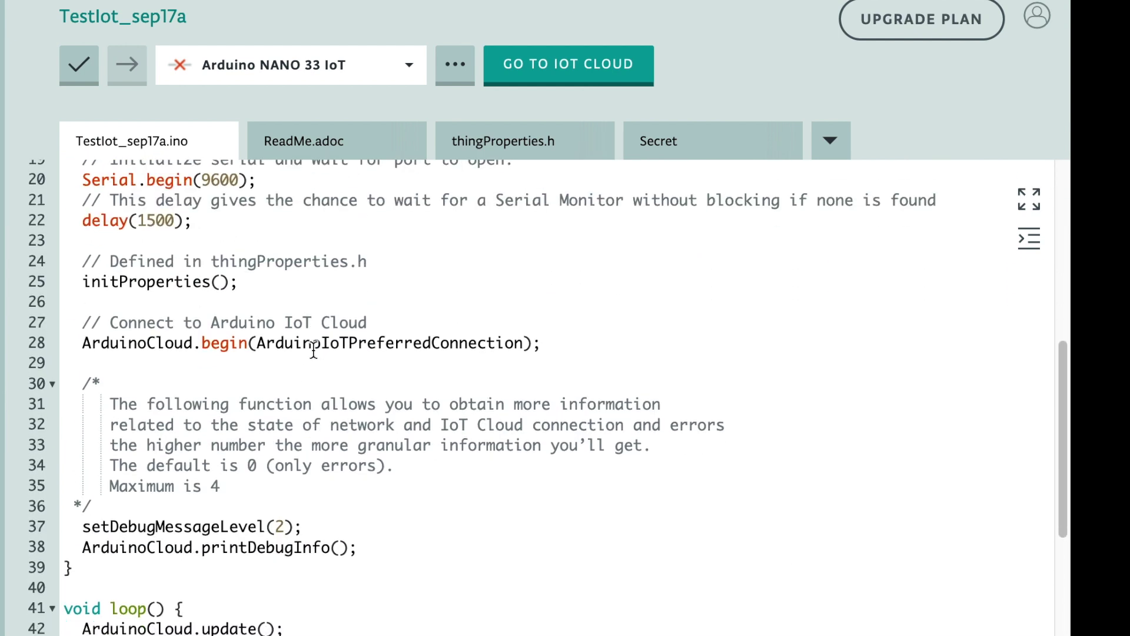
scroll(314, 350, "up", 6)
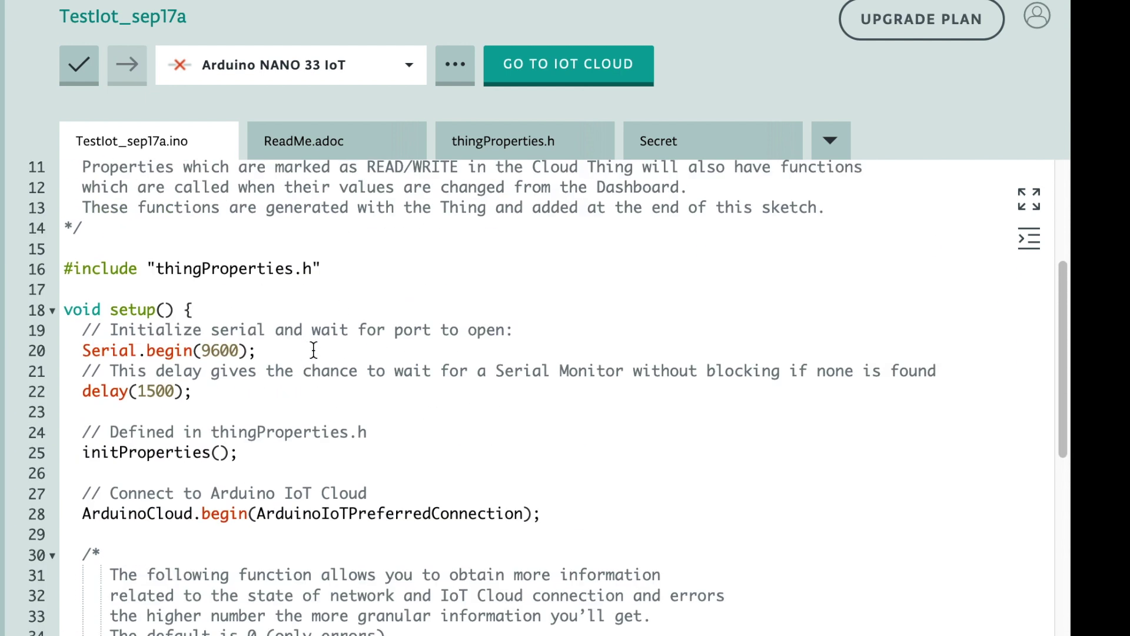
Add the line pinMode(2, OUTPUT); at the end of setup(), after ArduinoCloud.printDebugInfo();, separated by a blank line
scroll(314, 350, "down", 4)
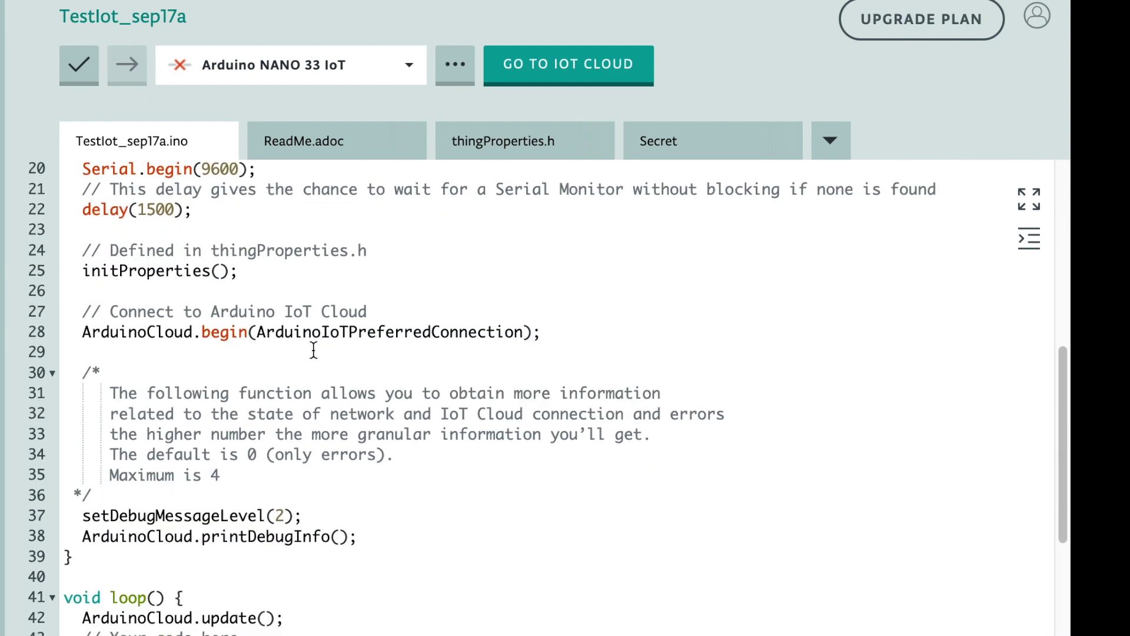
scroll(314, 350, "down", 2)
left_click(414, 441)
key("Return")
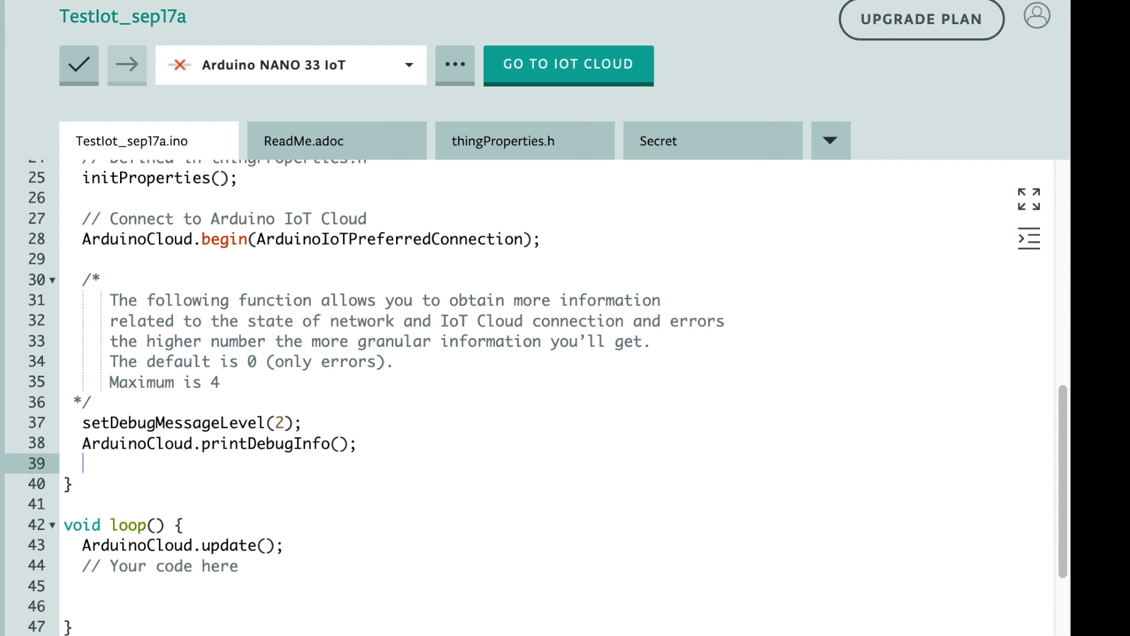
key("Return")
type("pinMode(2, OUTPUT);")
Remove the empty lines below the "// Your code here" comment in loop()
scroll(172, 497, "down", 3)
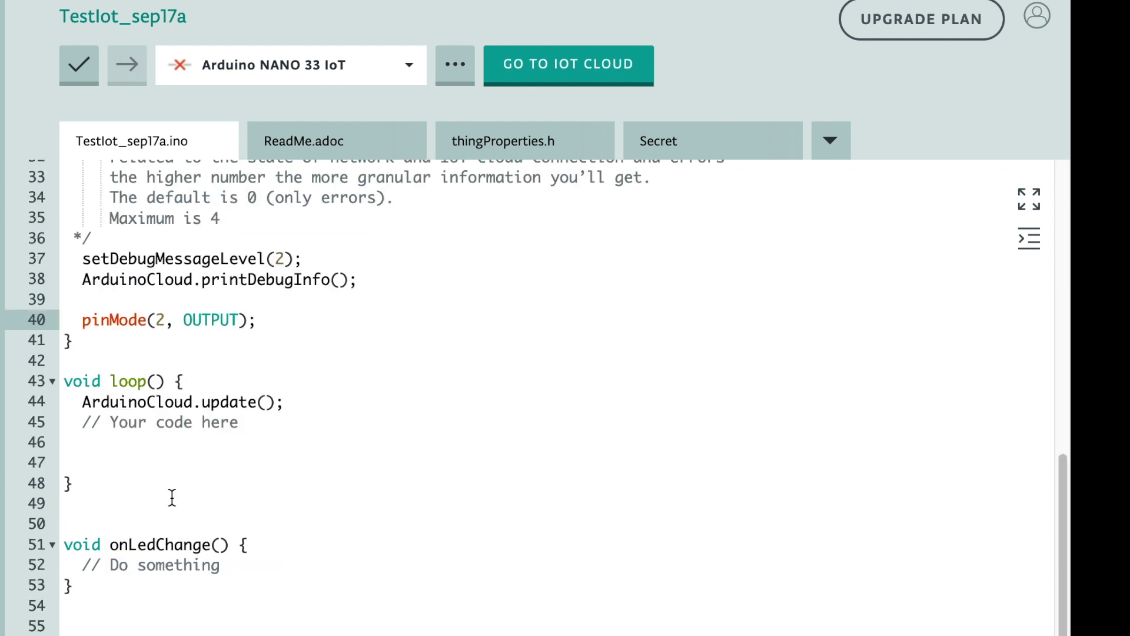
left_click(121, 464)
key("BackSpace")
key("BackSpace")
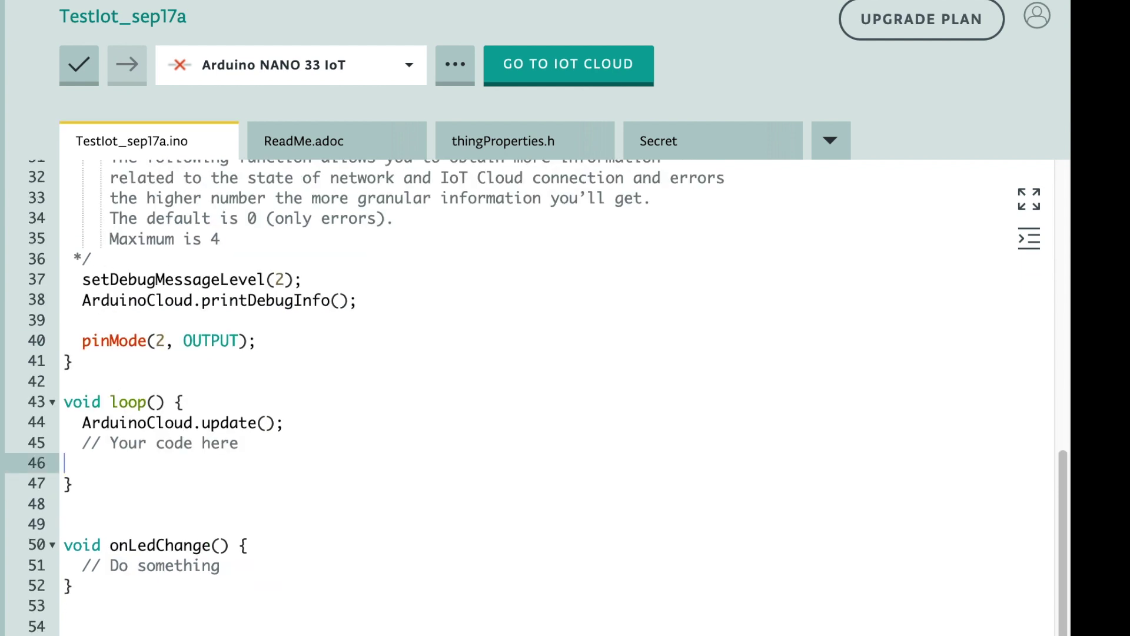
key("BackSpace")
Replace the "// Do something" comment in onLedChange() with a statement starting with "di"
left_click(147, 565)
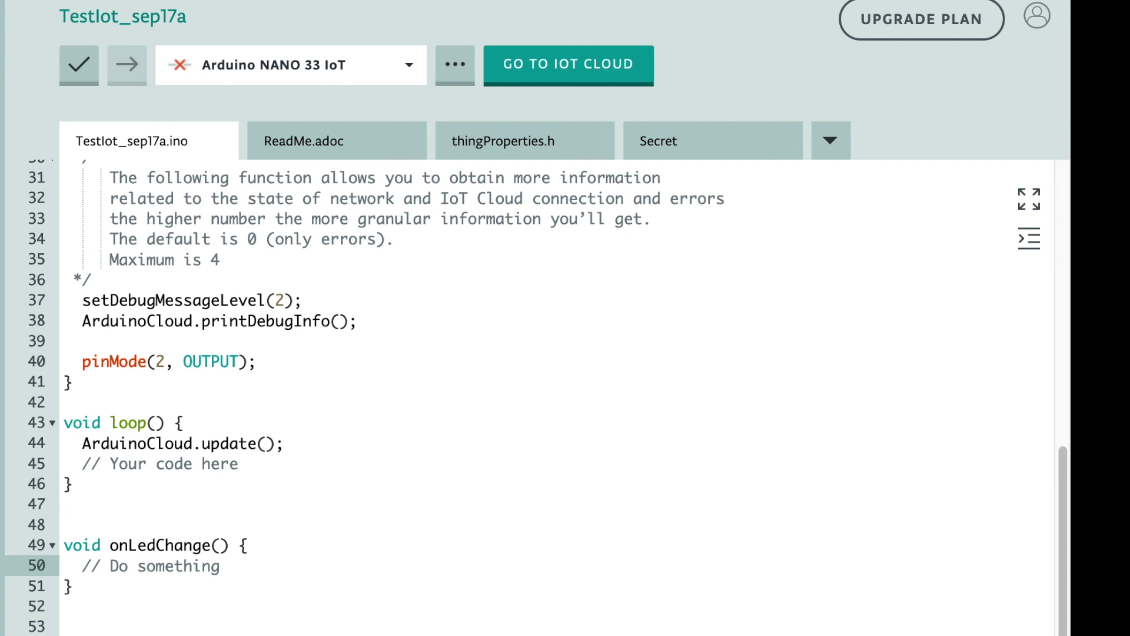
left_click(118, 570)
key("shift+End")
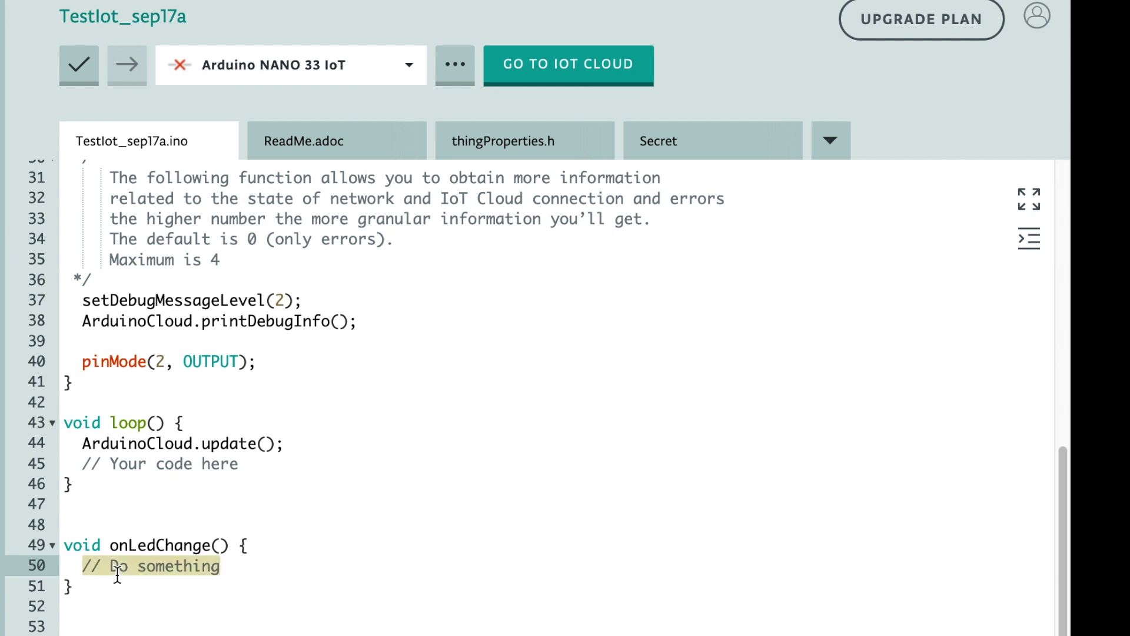
type("di")
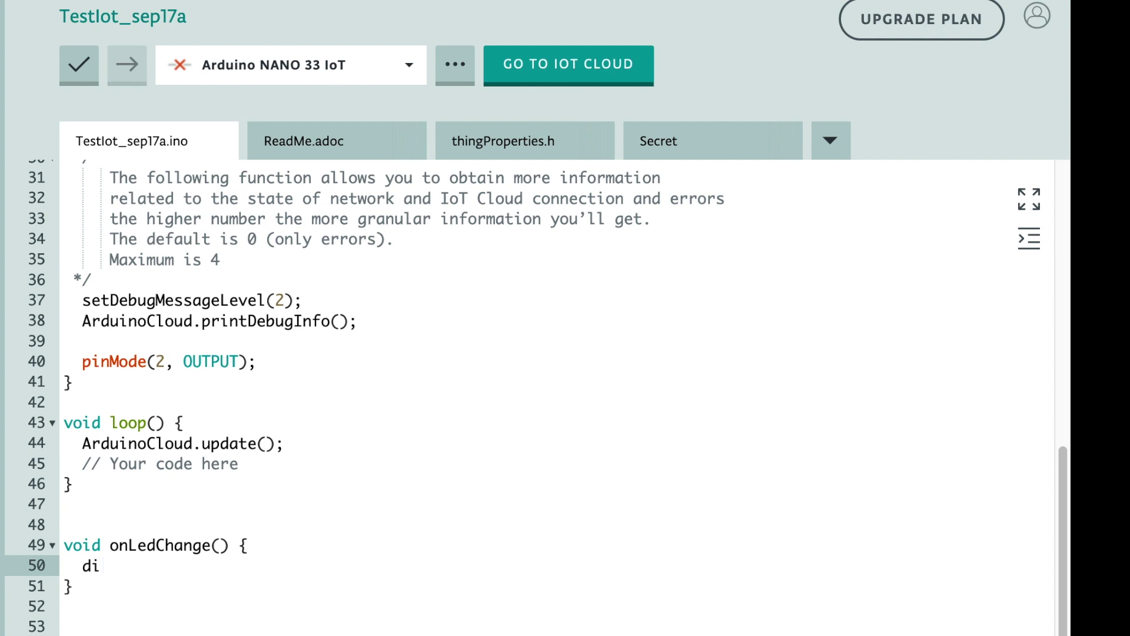